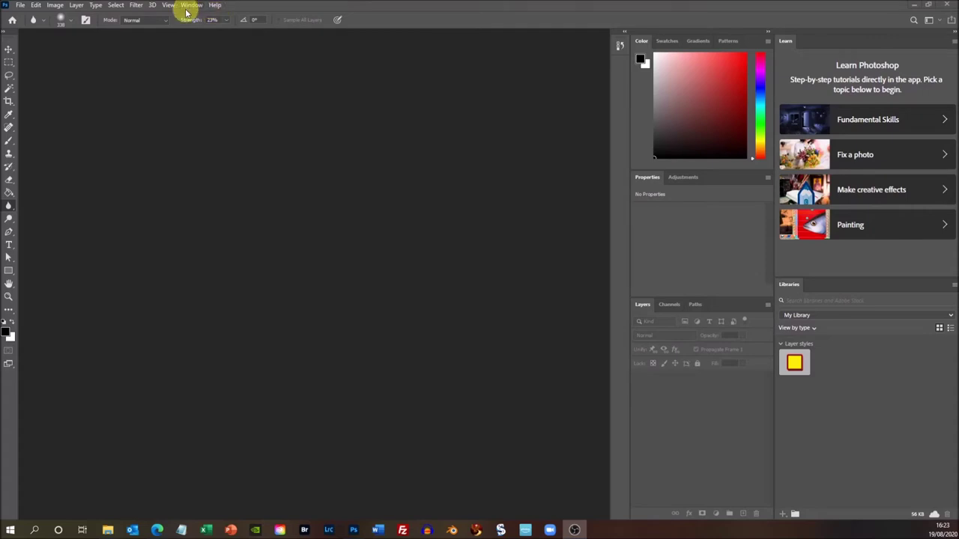
Browse the File menu and its submenus, then close them without choosing anything.
{"action": "left_click", "coordinate": [21, 5]}
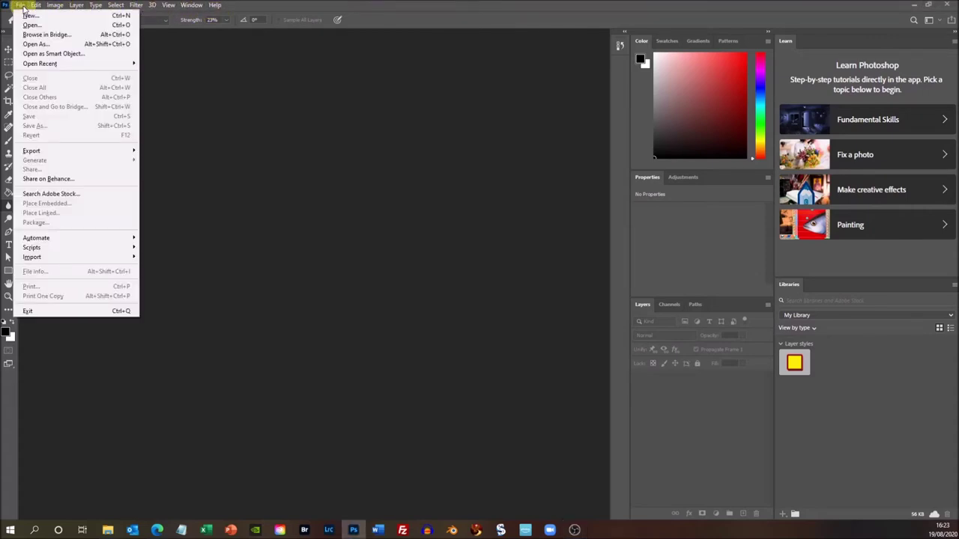
{"action": "mouse_move", "coordinate": [96, 6]}
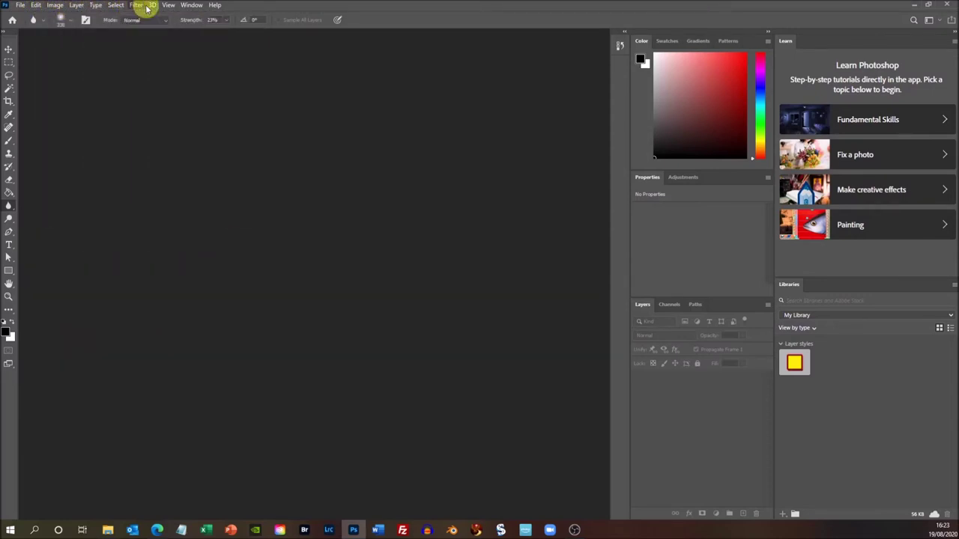
{"action": "mouse_move", "coordinate": [181, 8]}
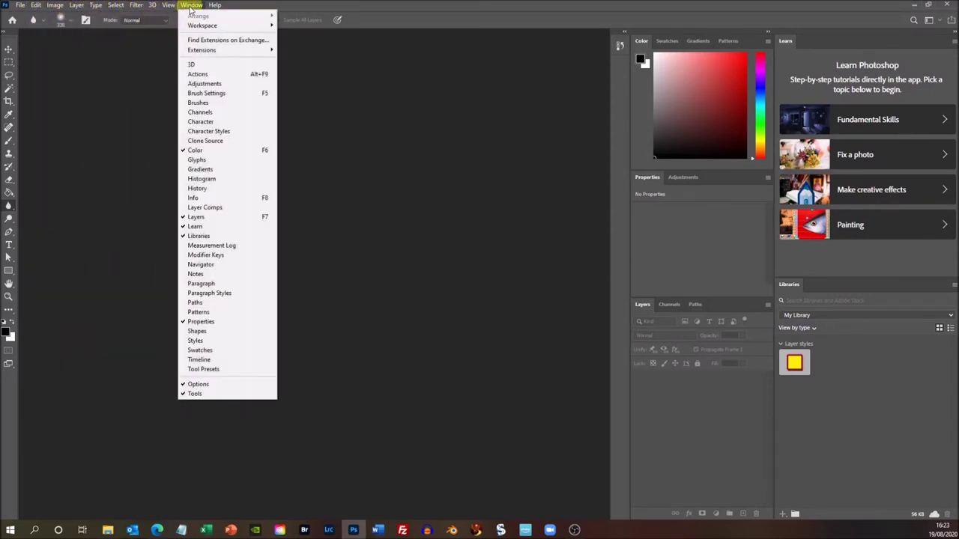
{"action": "mouse_move", "coordinate": [205, 27]}
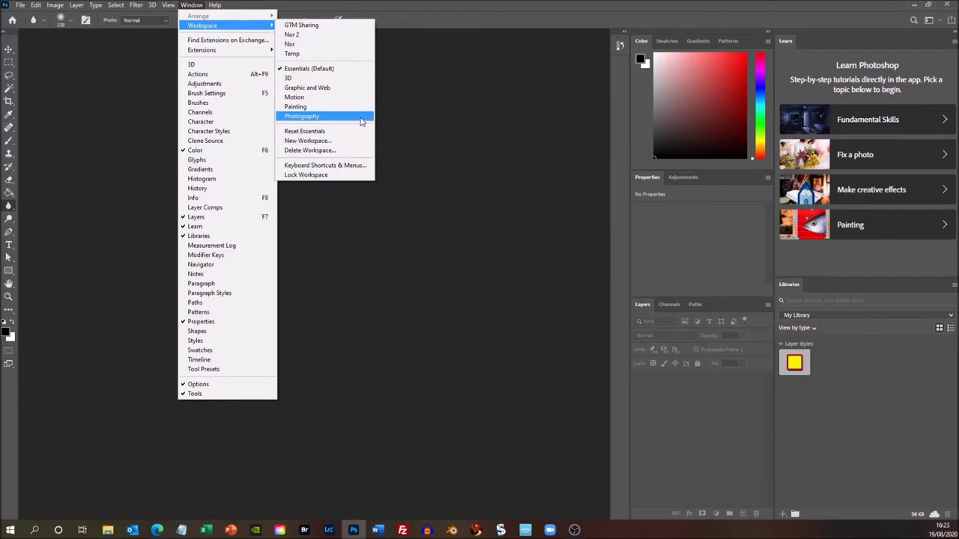
{"action": "key", "text": "Escape"}
{"action": "key", "text": "Escape"}
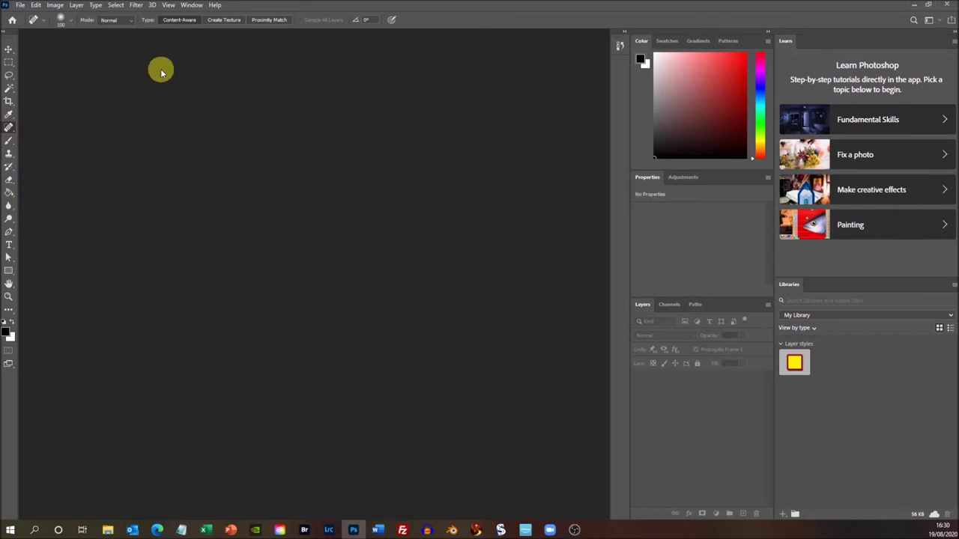
Preview the Lasso, Crop and Spot Healing tool variants, then dismiss the variants list.
{"action": "left_click", "coordinate": [12, 79]}
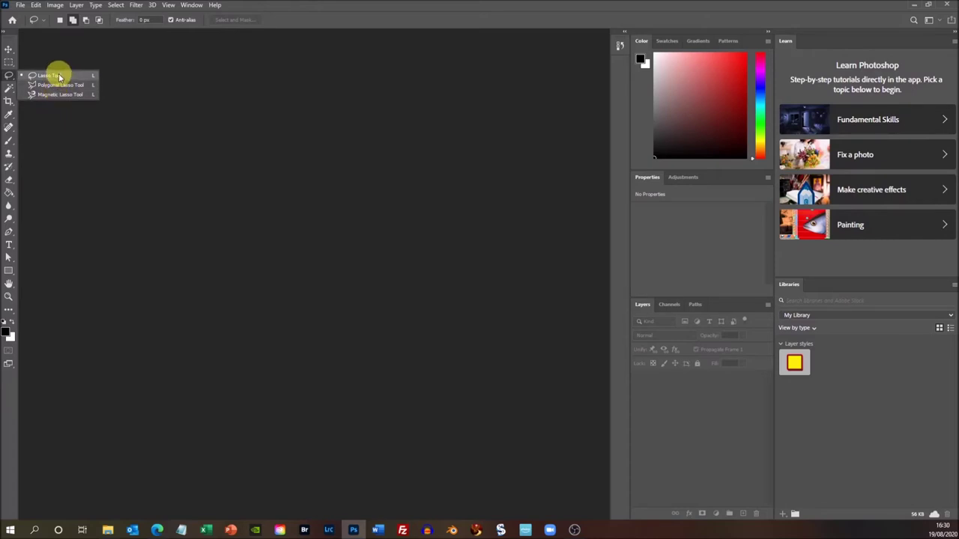
{"action": "left_click", "coordinate": [13, 104]}
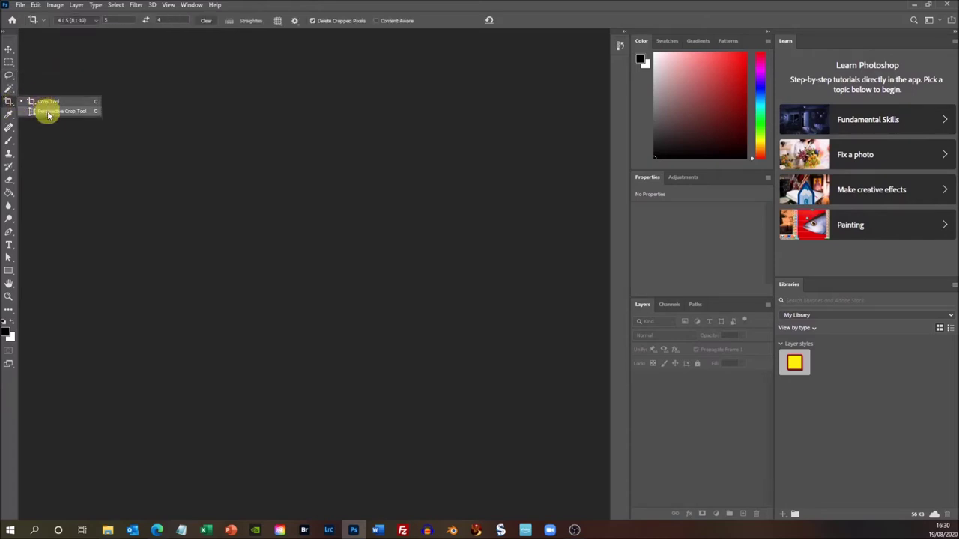
{"action": "left_click", "coordinate": [10, 131]}
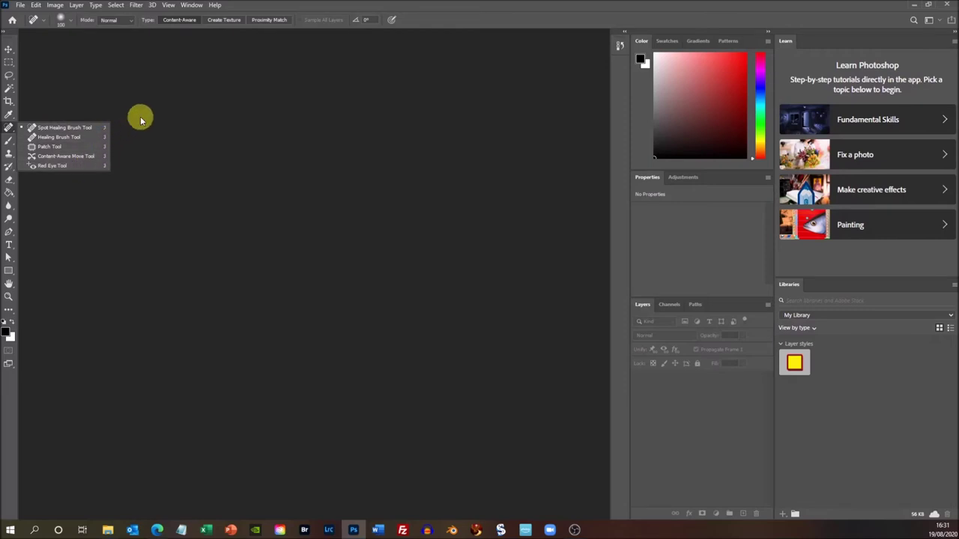
{"action": "left_click", "coordinate": [184, 106]}
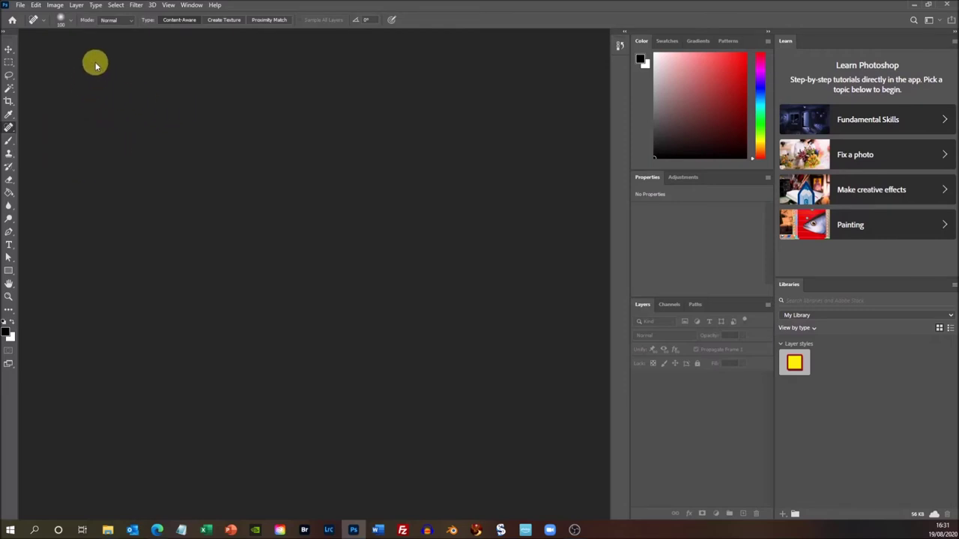
Switch through the Magic Wand and Crop tools, ending on the Brush tool.
{"action": "left_click", "coordinate": [8, 89]}
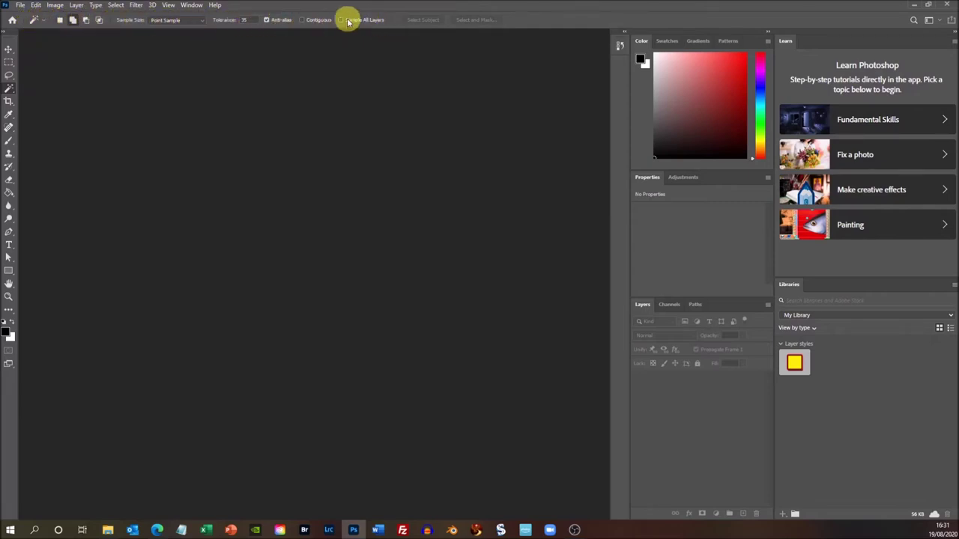
{"action": "left_click", "coordinate": [9, 104]}
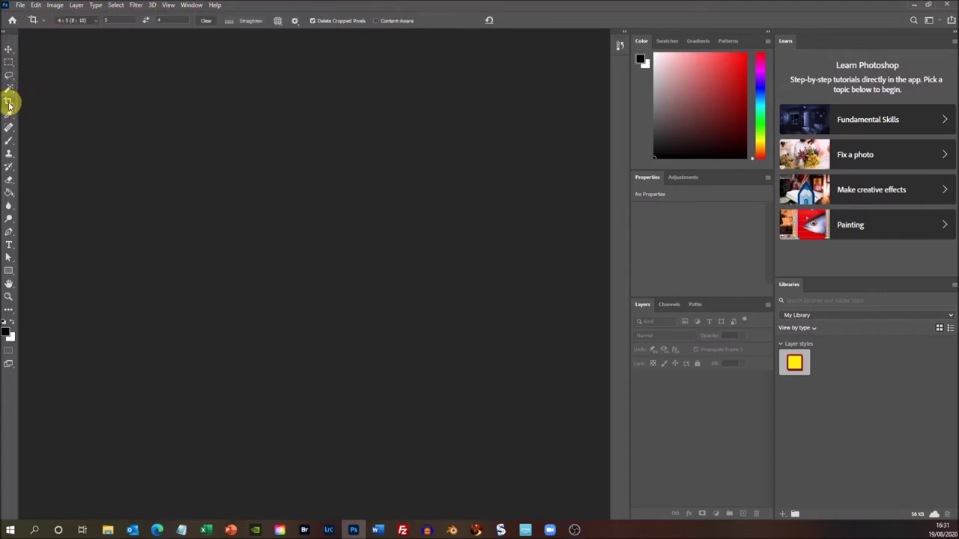
{"action": "left_click", "coordinate": [9, 140]}
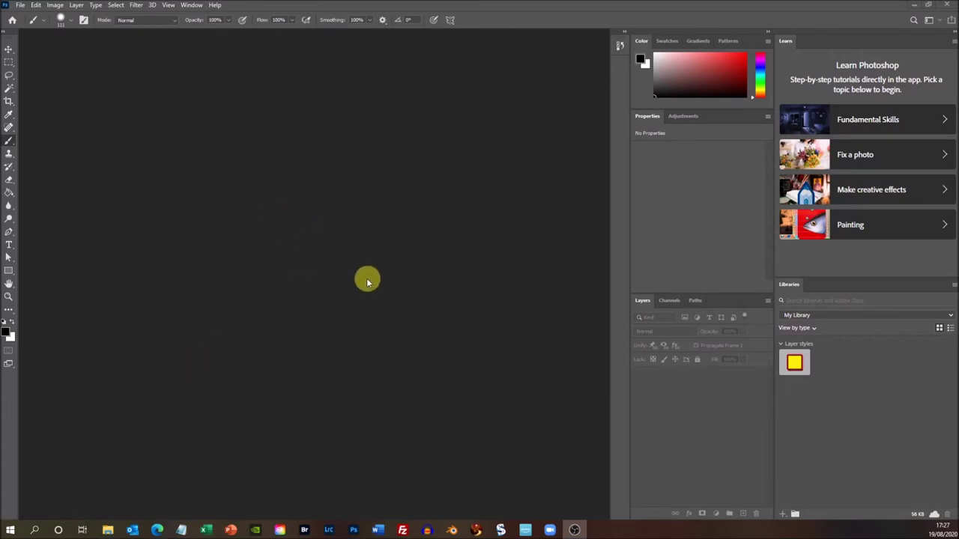
Open 387A5582 a.jpg from the Canon Transfer folder via File > Open.
{"action": "left_click", "coordinate": [20, 7]}
{"action": "left_click", "coordinate": [35, 28]}
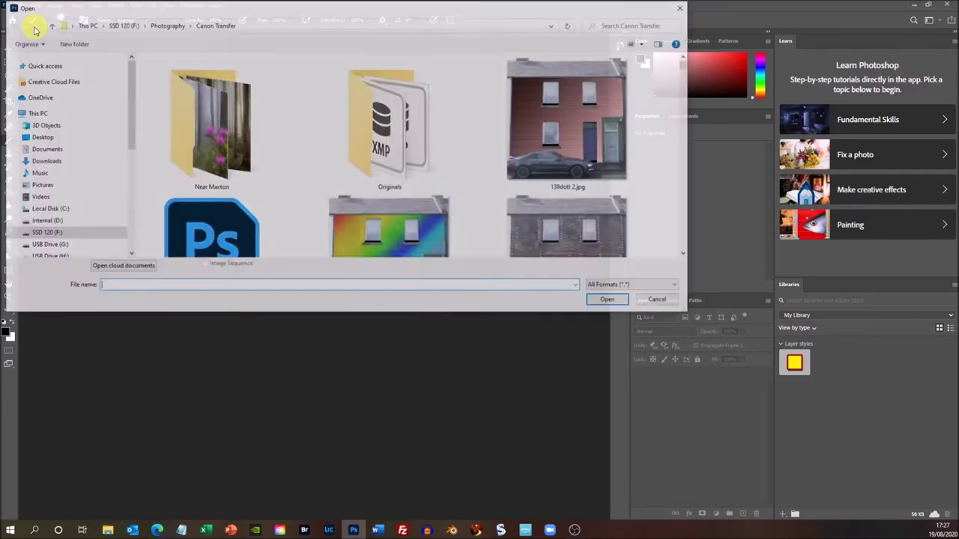
{"action": "scroll", "coordinate": [684, 229], "scroll_direction": "down", "scroll_amount": 5}
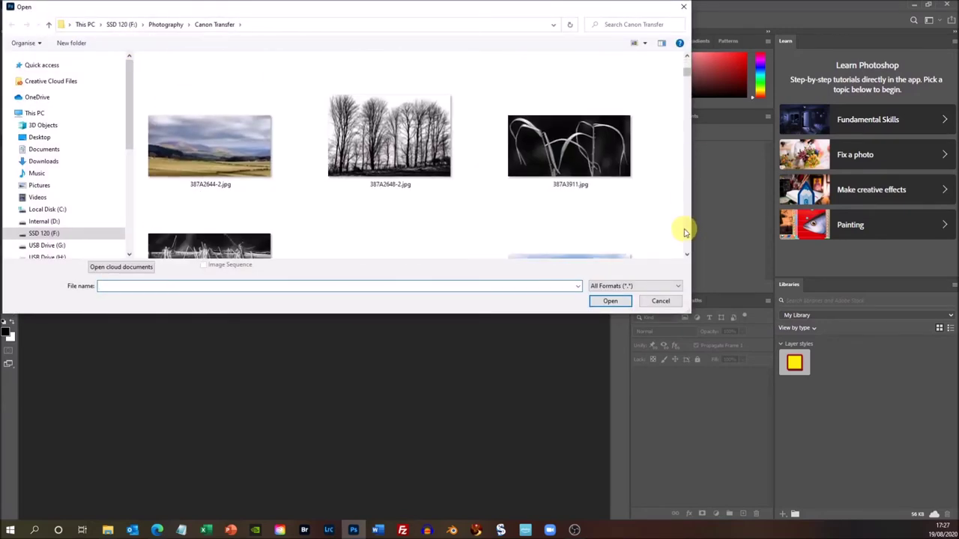
{"action": "scroll", "coordinate": [685, 231], "scroll_direction": "down", "scroll_amount": 10}
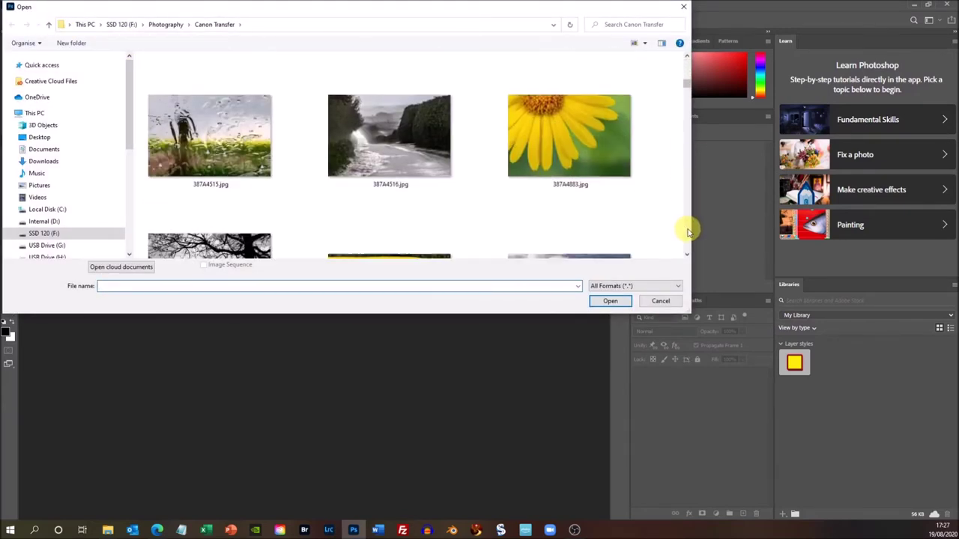
{"action": "scroll", "coordinate": [688, 230], "scroll_direction": "down", "scroll_amount": 3}
{"action": "left_click", "coordinate": [403, 251]}
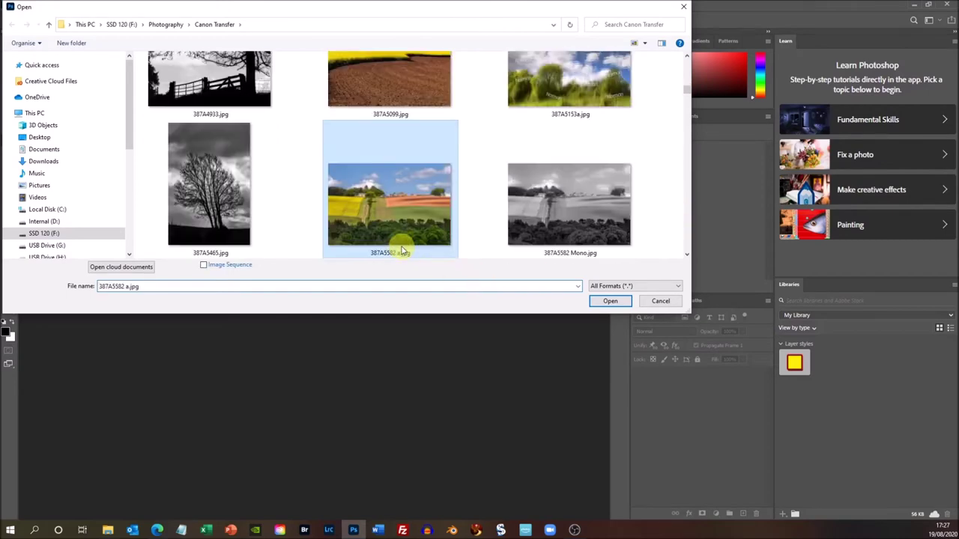
{"action": "left_click", "coordinate": [611, 302]}
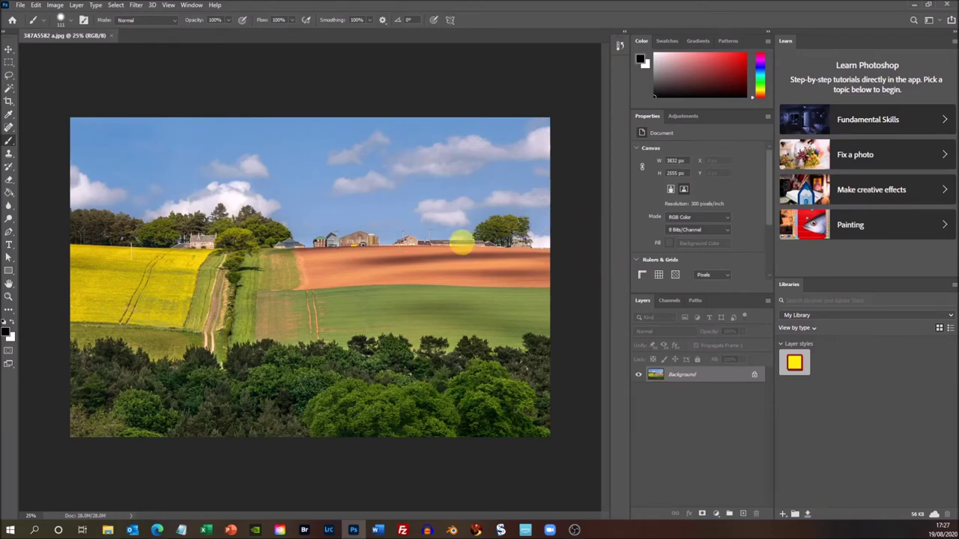
Open the mural photo 387A8105.jpg as a second document.
{"action": "left_click", "coordinate": [20, 6]}
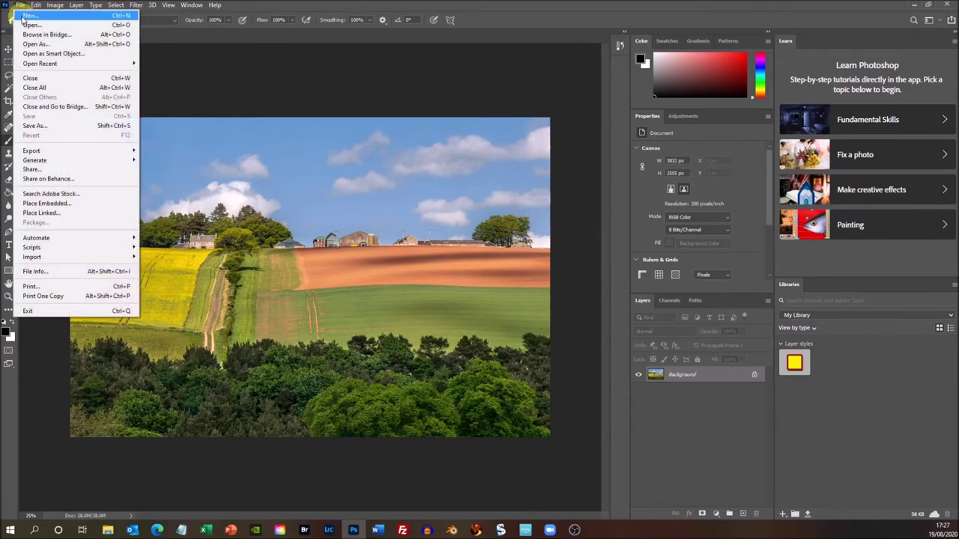
{"action": "left_click", "coordinate": [32, 30]}
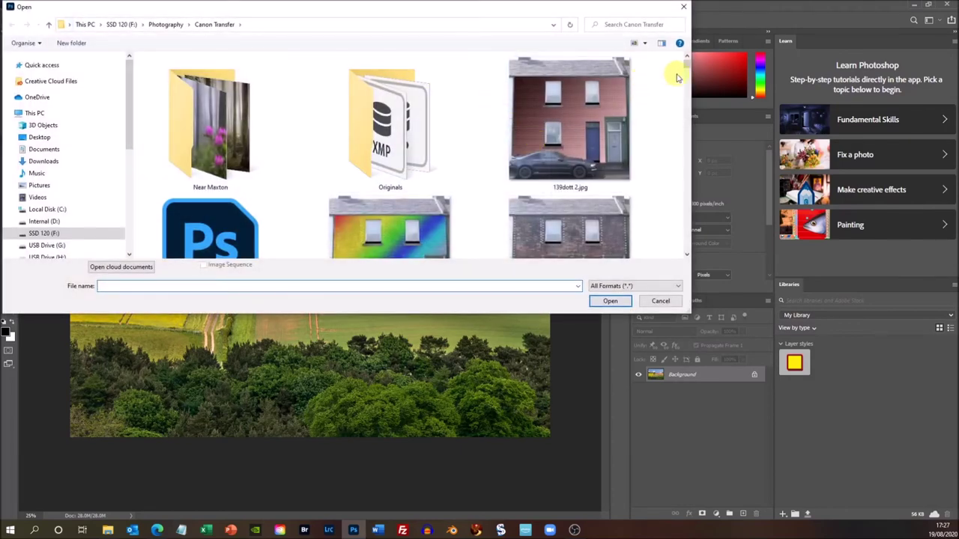
{"action": "left_click_drag", "start_coordinate": [686, 67], "coordinate": [678, 168]}
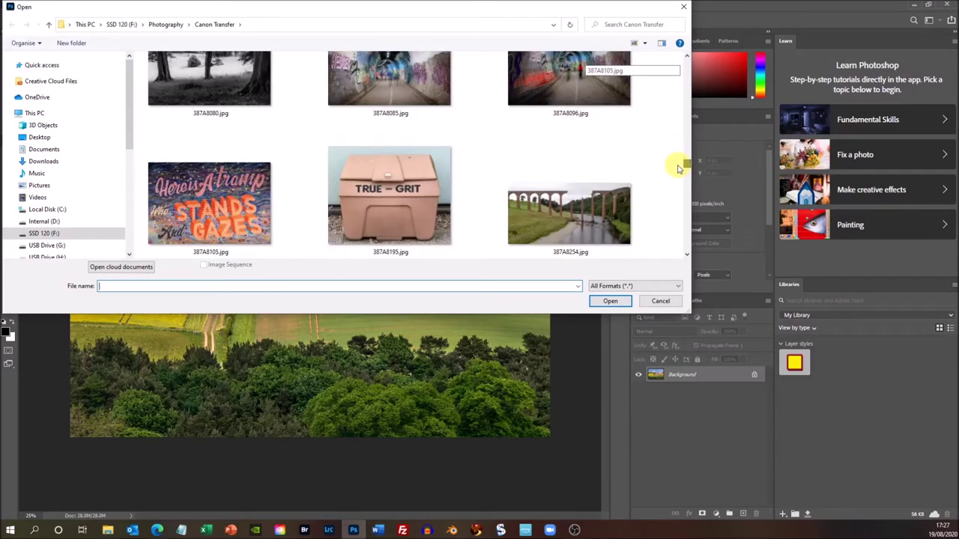
{"action": "left_click", "coordinate": [189, 192]}
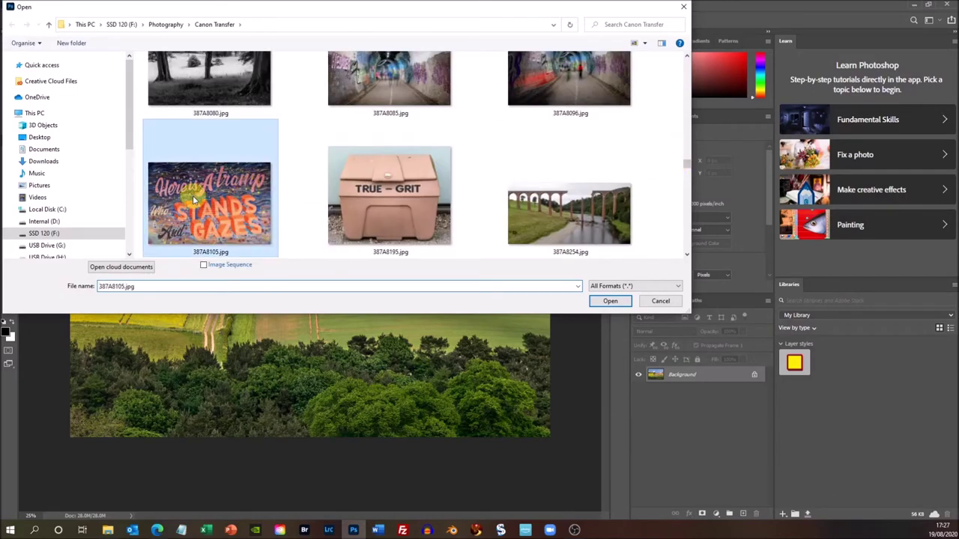
{"action": "left_click", "coordinate": [604, 301]}
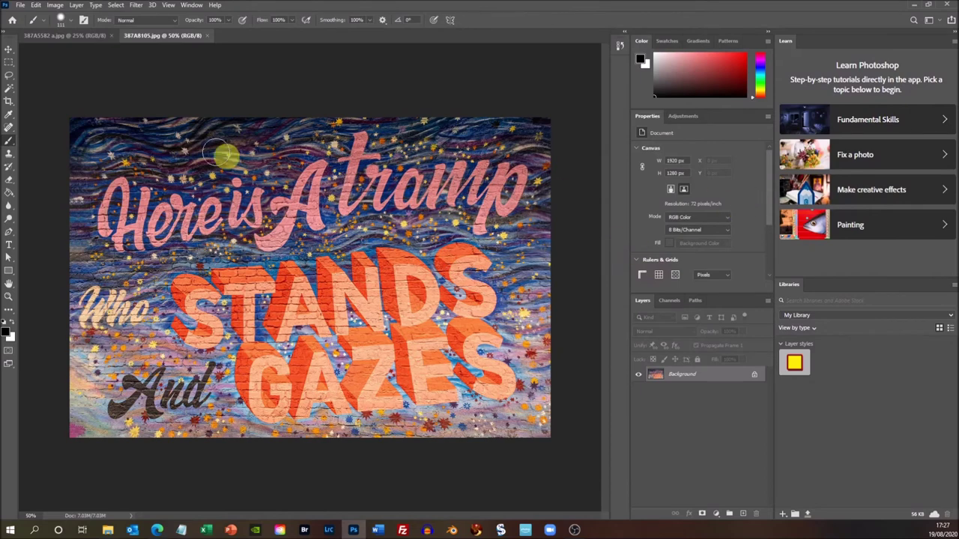
Flip between the two document tabs, ending on 387A5582 a.jpg.
{"action": "left_click", "coordinate": [80, 36]}
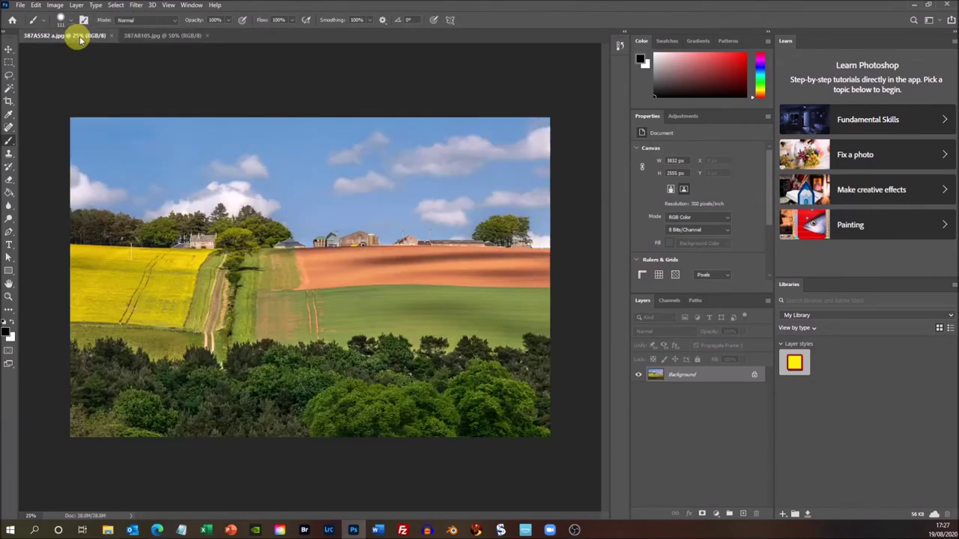
{"action": "left_click", "coordinate": [154, 38]}
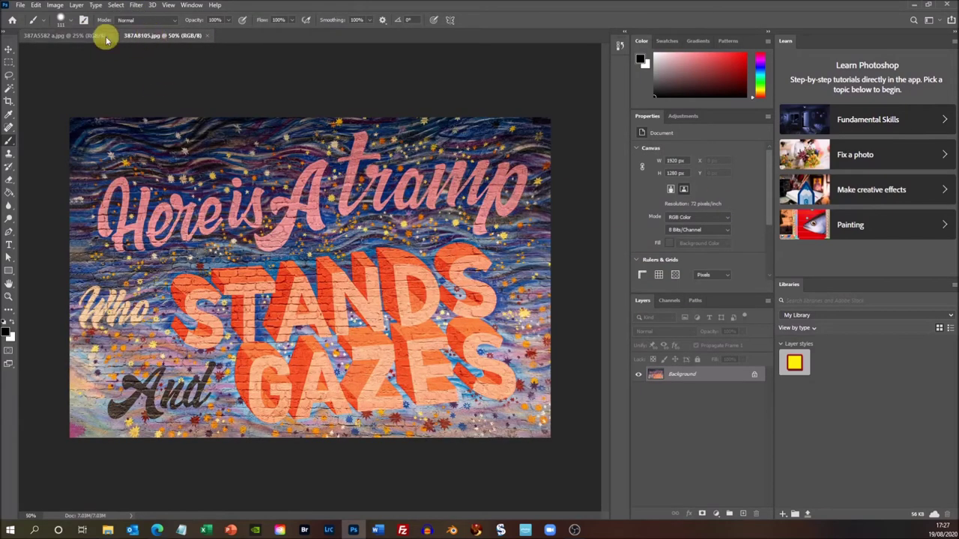
{"action": "left_click", "coordinate": [75, 38]}
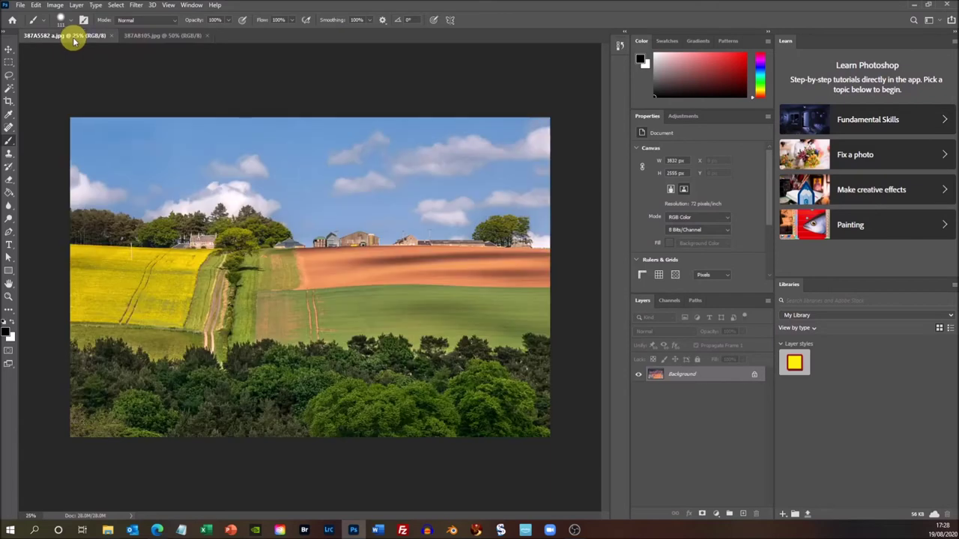
{"action": "left_click", "coordinate": [155, 38]}
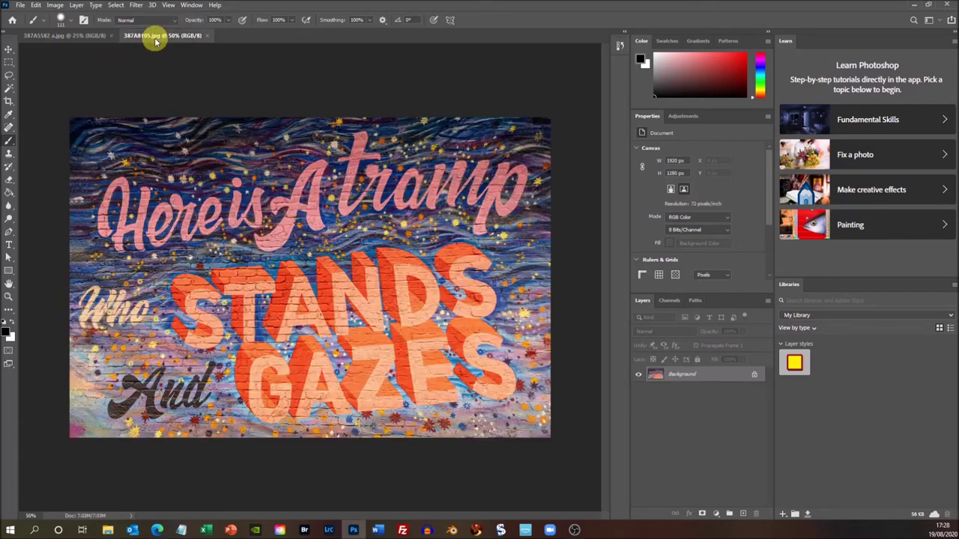
{"action": "left_click", "coordinate": [75, 37]}
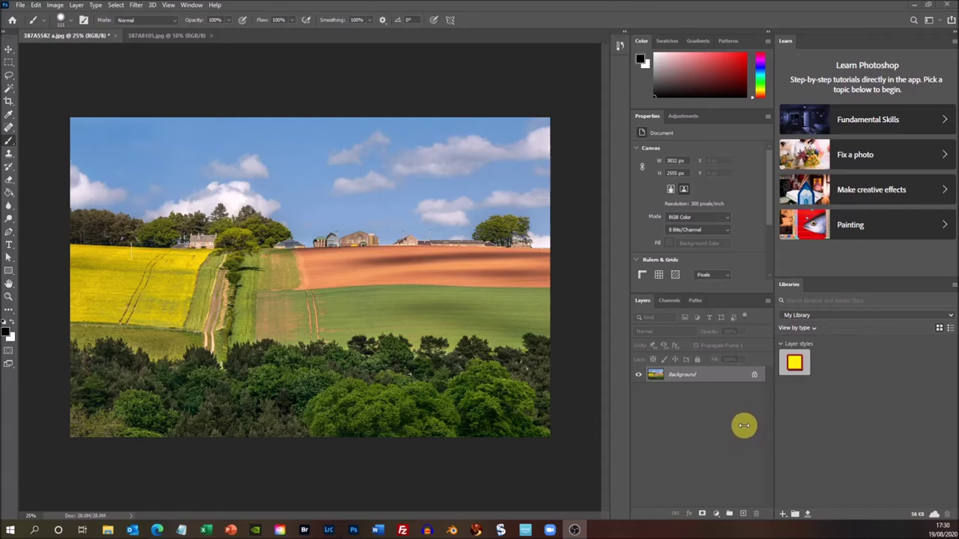
Show the History panel listing the Open and Brush Tool states.
{"action": "left_click", "coordinate": [620, 46]}
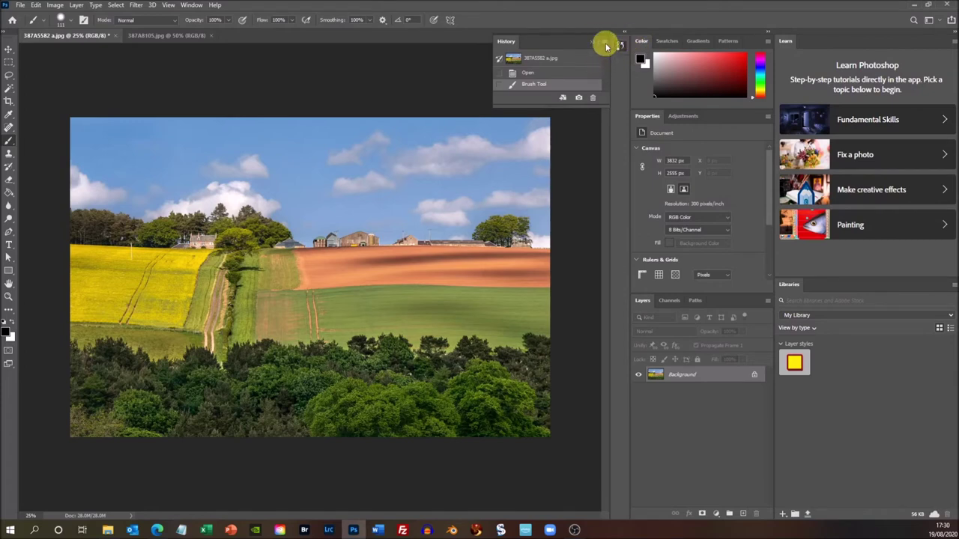
Close the History panel, view Swatches, Gradients and Patterns, then close the Color tab group.
{"action": "left_click", "coordinate": [605, 46]}
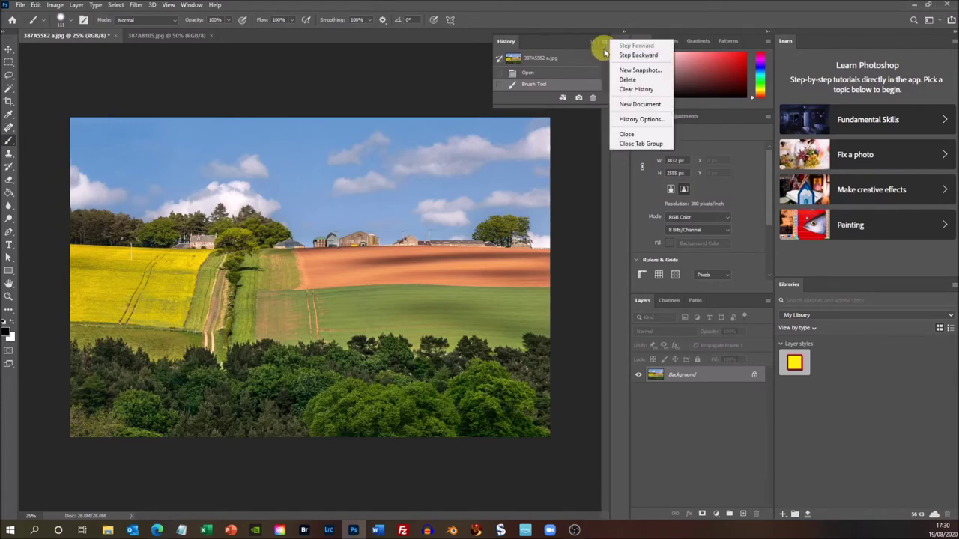
{"action": "left_click", "coordinate": [634, 135]}
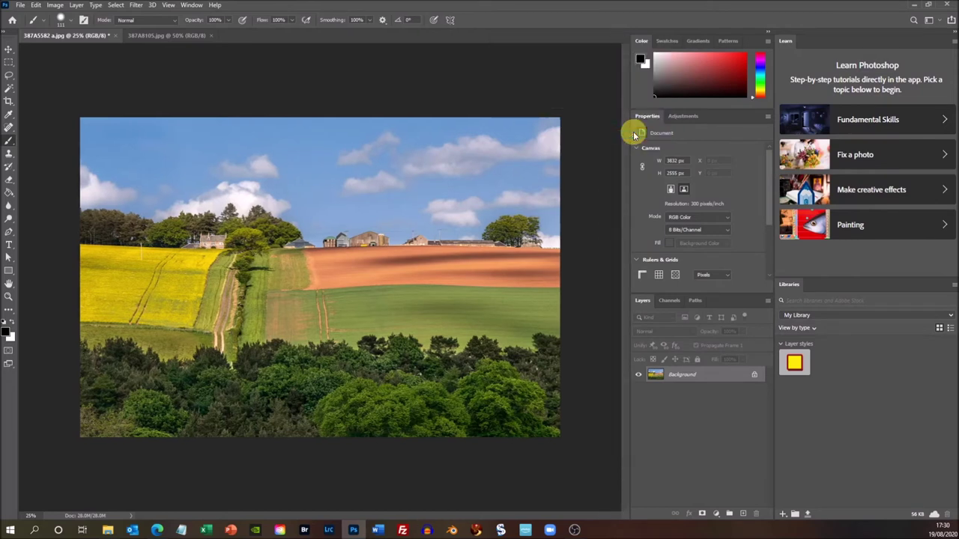
{"action": "left_click", "coordinate": [676, 40]}
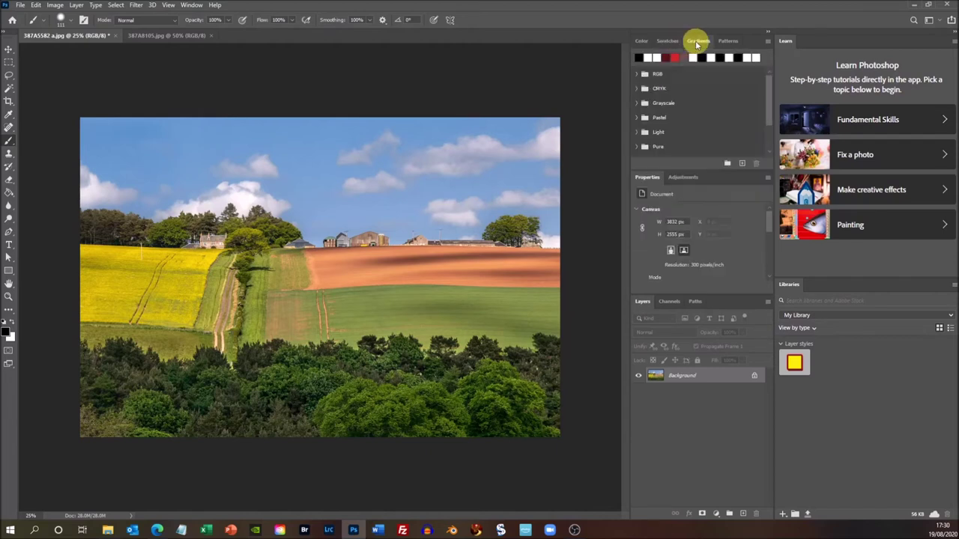
{"action": "left_click", "coordinate": [697, 41]}
{"action": "left_click", "coordinate": [731, 41]}
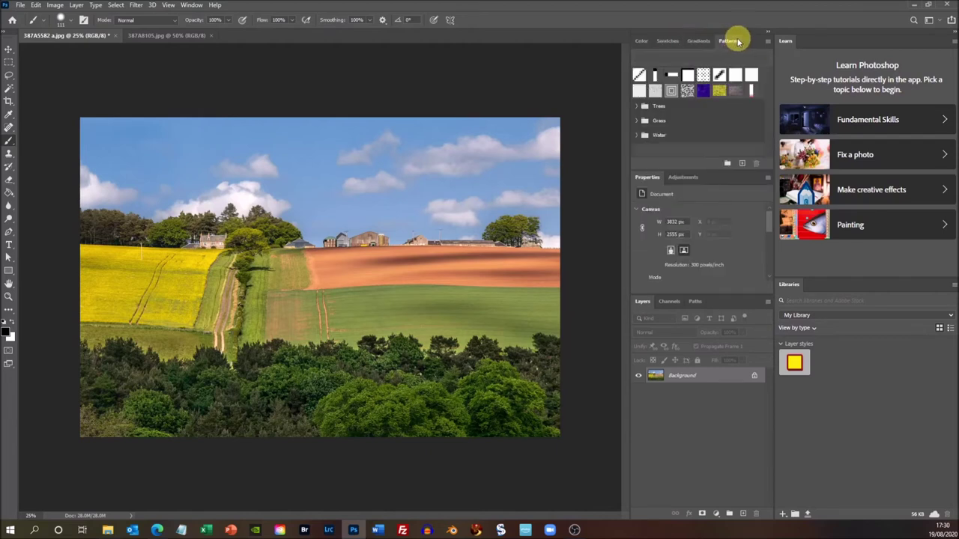
{"action": "left_click", "coordinate": [642, 42]}
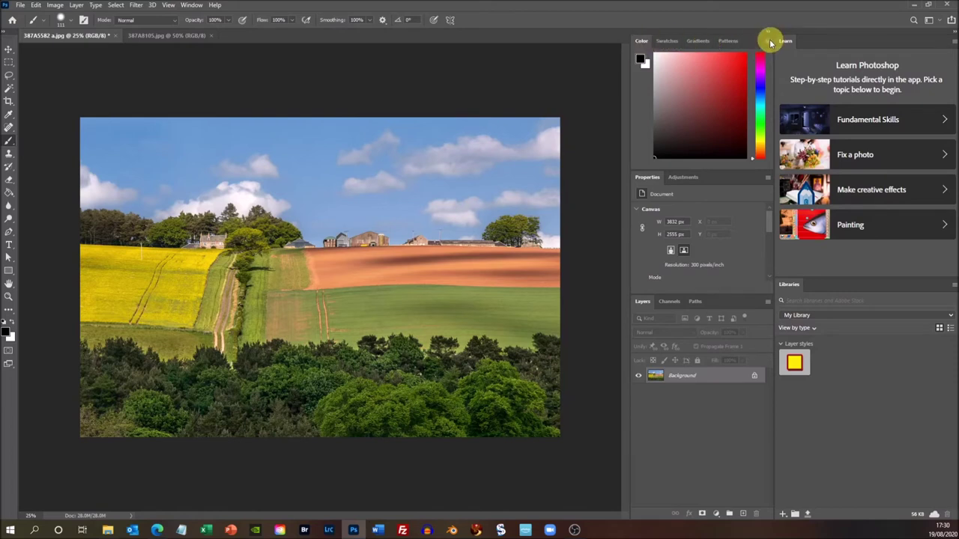
{"action": "left_click", "coordinate": [768, 42]}
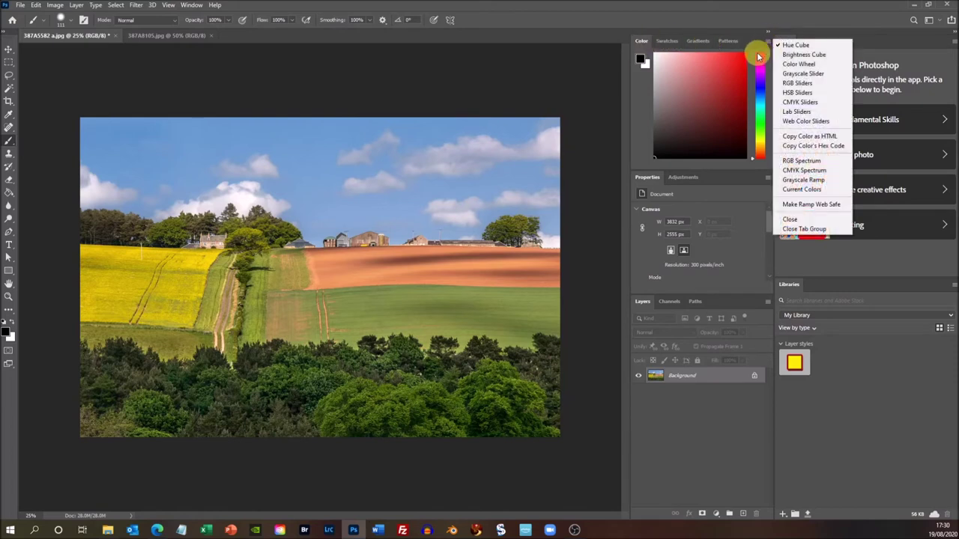
{"action": "left_click", "coordinate": [802, 230]}
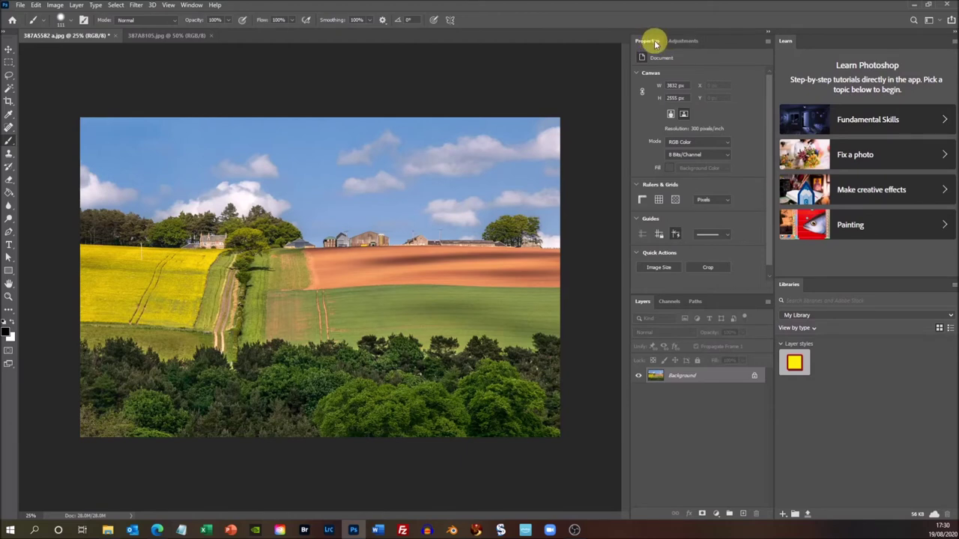
Close the Properties/Adjustments and Layers/Channels/Paths panel groups.
{"action": "right_click", "coordinate": [774, 41]}
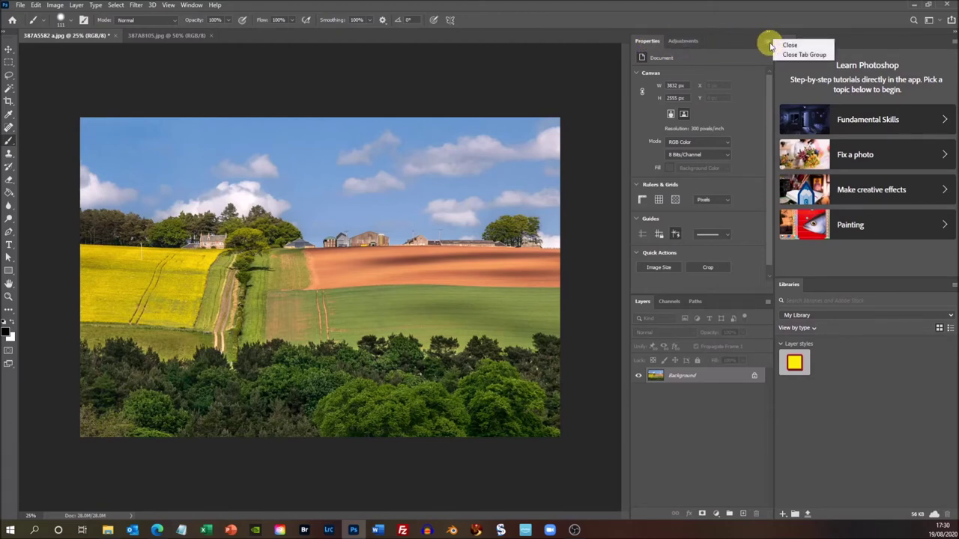
{"action": "left_click", "coordinate": [807, 55]}
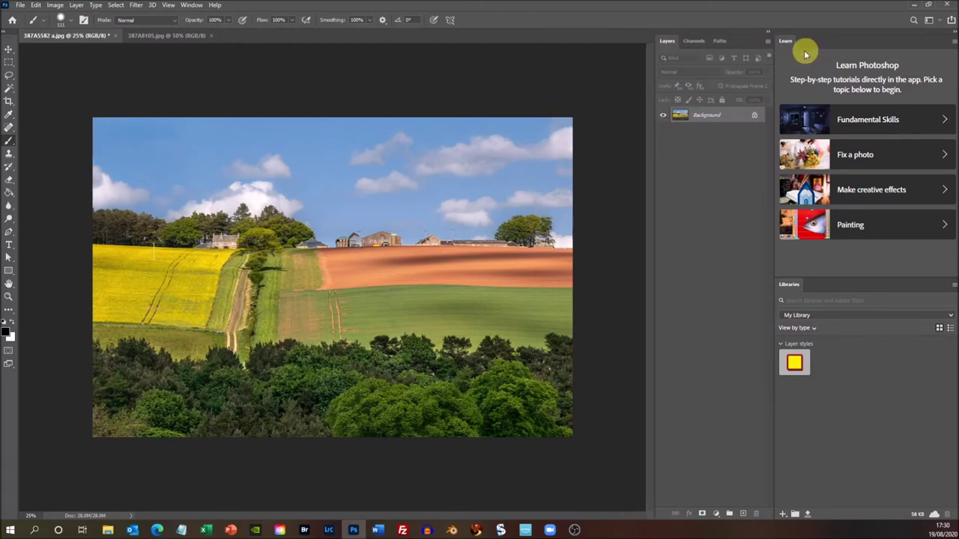
{"action": "left_click", "coordinate": [768, 42]}
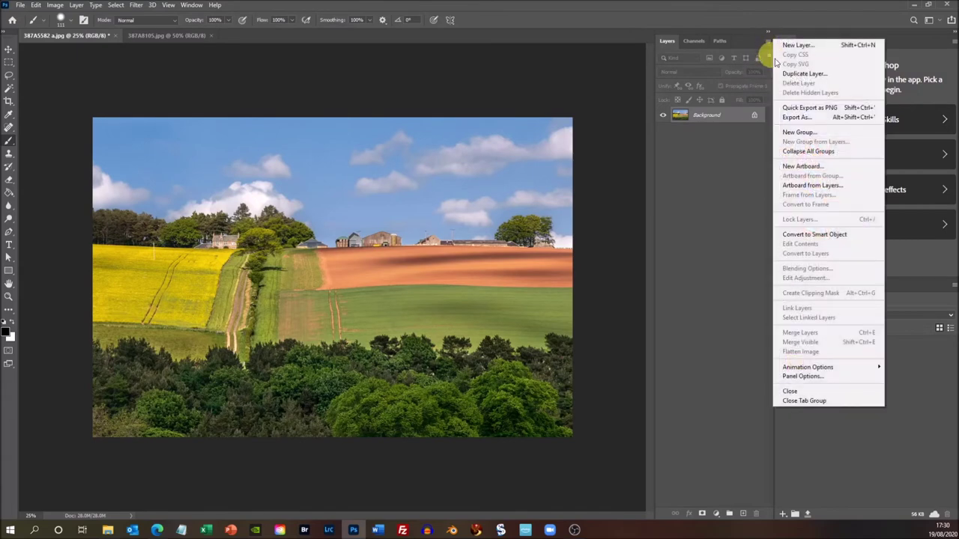
{"action": "left_click", "coordinate": [816, 401]}
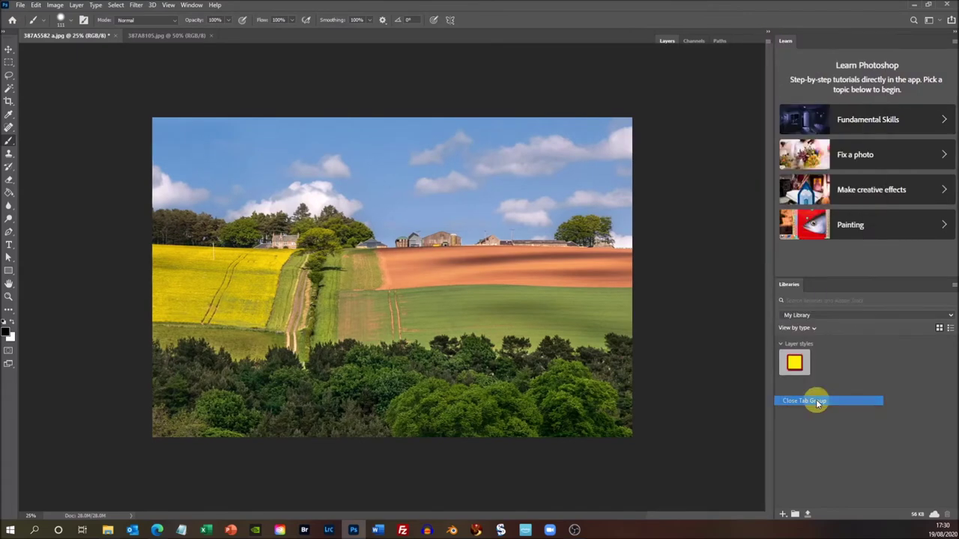
Close the Learn and Libraries panels, leaving the panel area empty.
{"action": "left_click", "coordinate": [954, 41]}
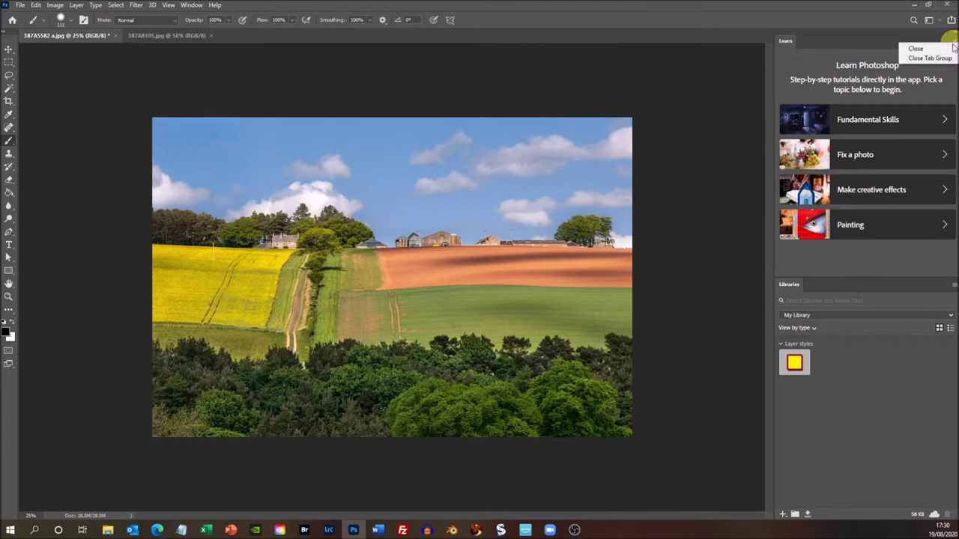
{"action": "left_click", "coordinate": [931, 59]}
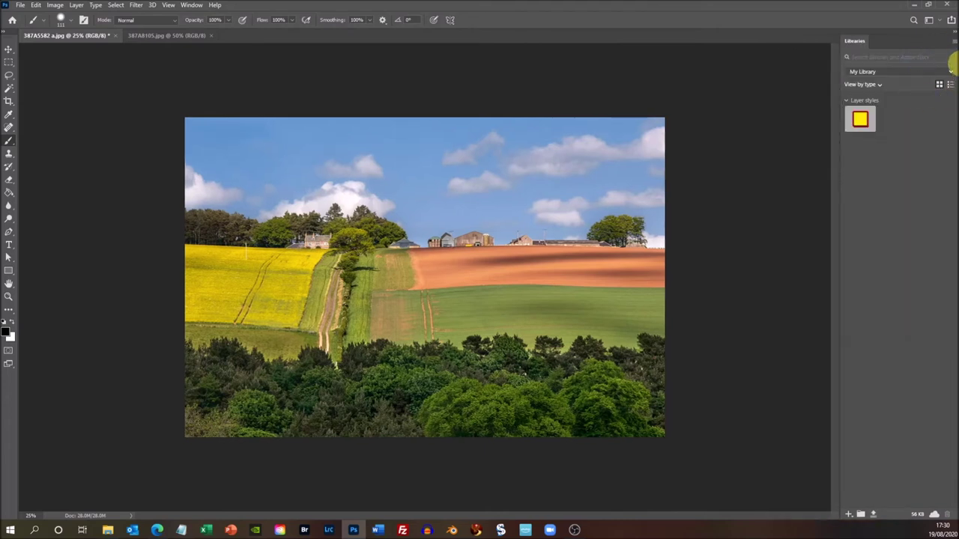
{"action": "left_click", "coordinate": [953, 42]}
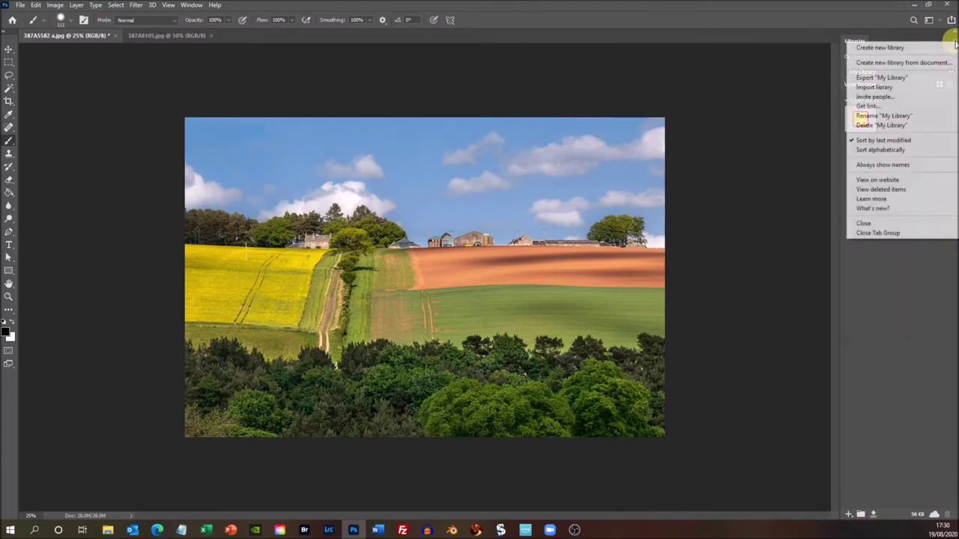
{"action": "left_click", "coordinate": [879, 233]}
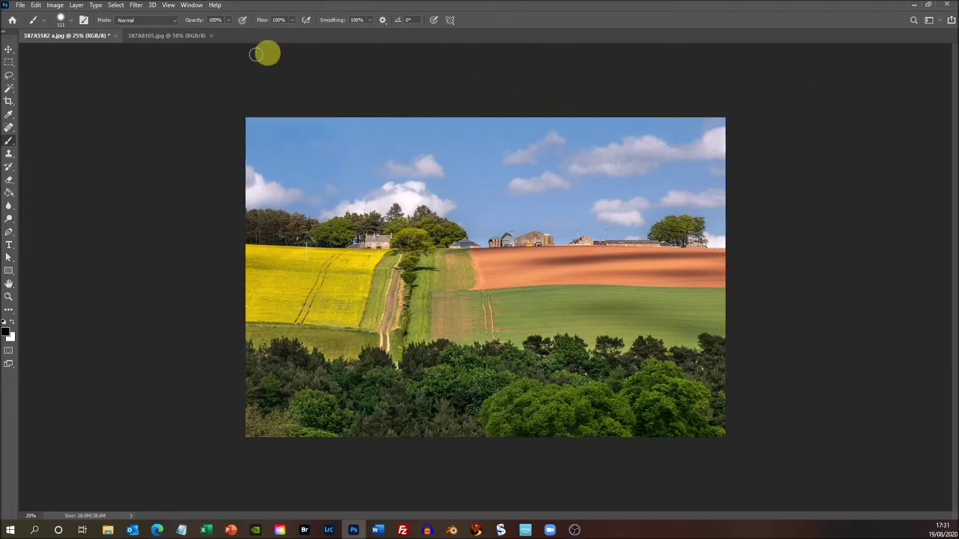
{"action": "left_click", "coordinate": [193, 5]}
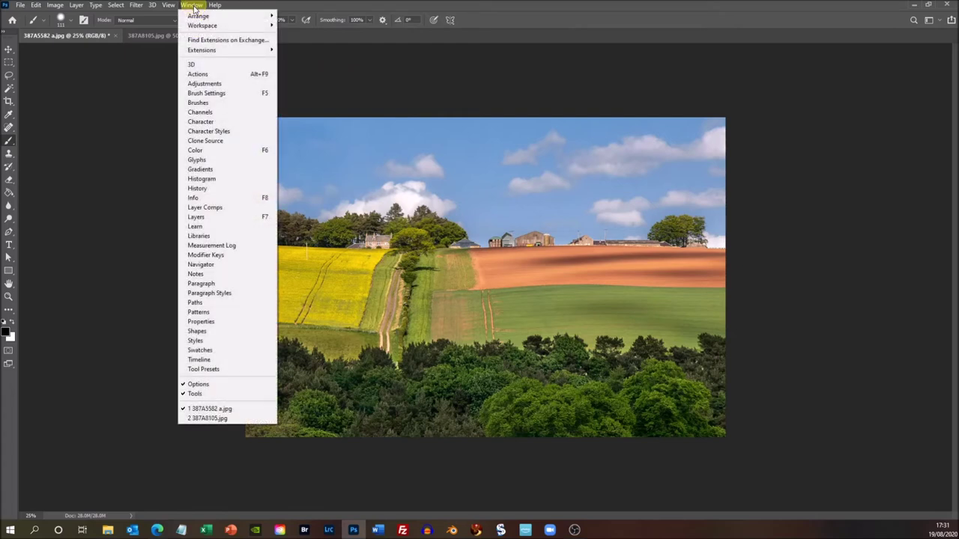
Reopen the Adjustments, Layers and History panels from the Window menu.
{"action": "left_click", "coordinate": [217, 84]}
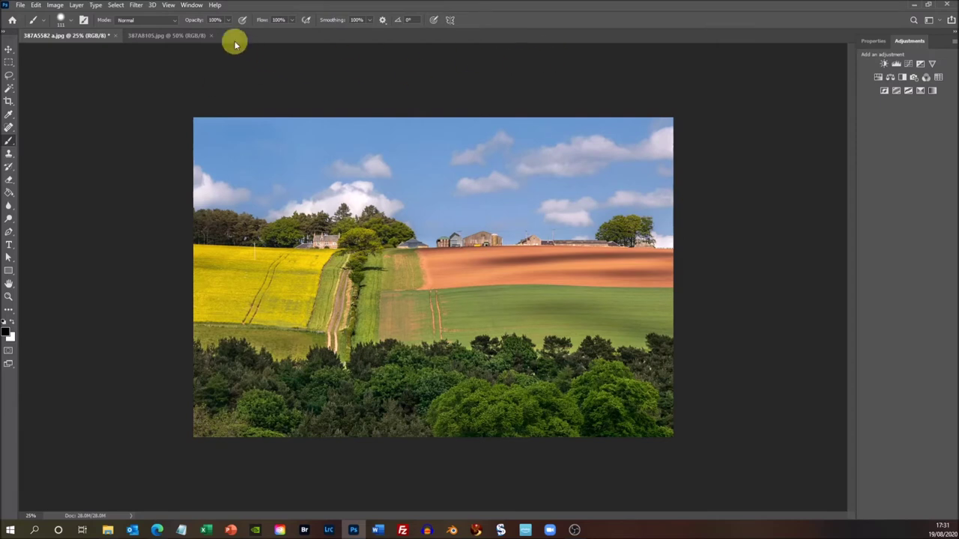
{"action": "left_click", "coordinate": [190, 5]}
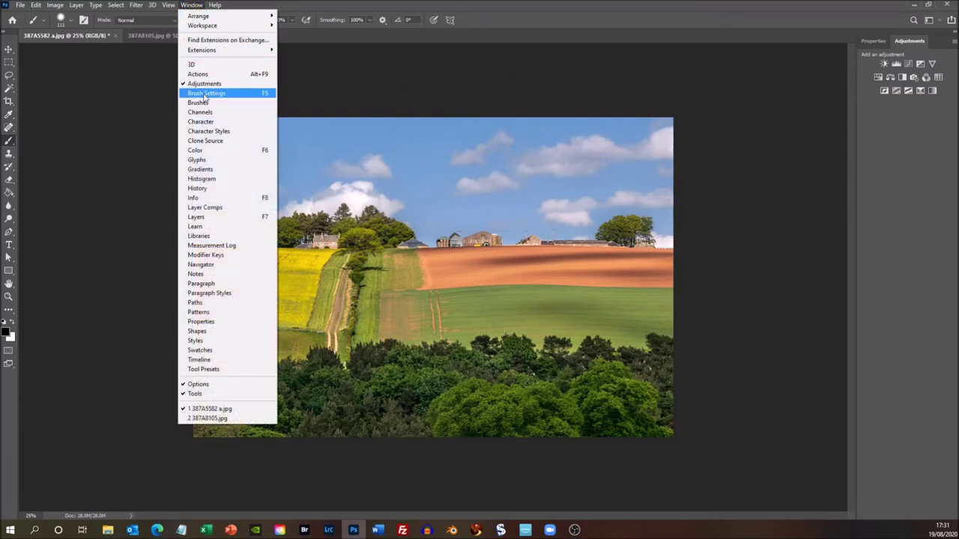
{"action": "left_click", "coordinate": [204, 217]}
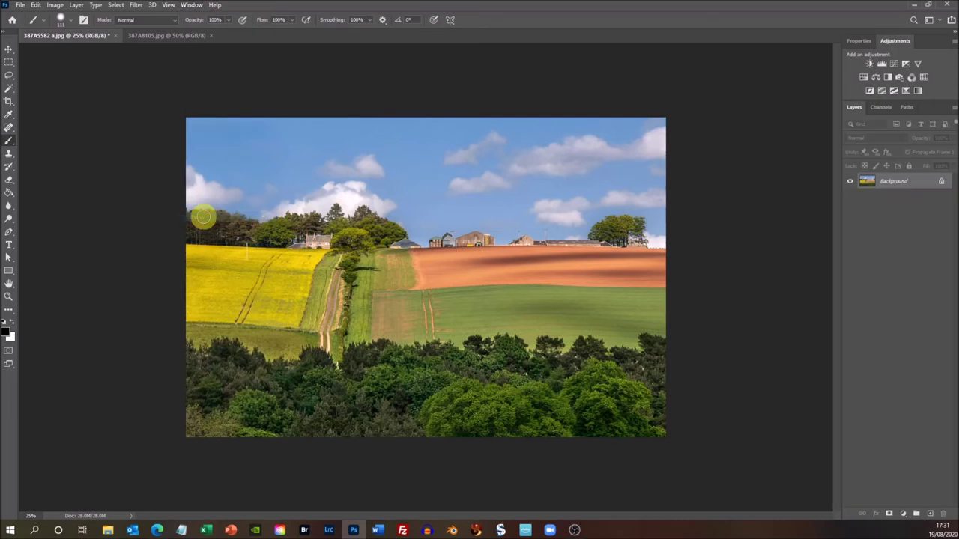
{"action": "left_click", "coordinate": [188, 5]}
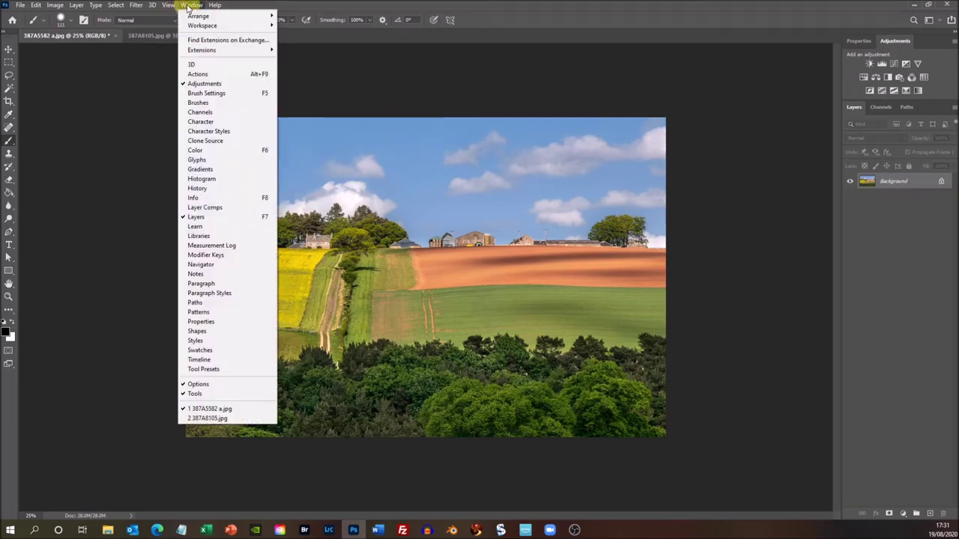
{"action": "left_click", "coordinate": [213, 192]}
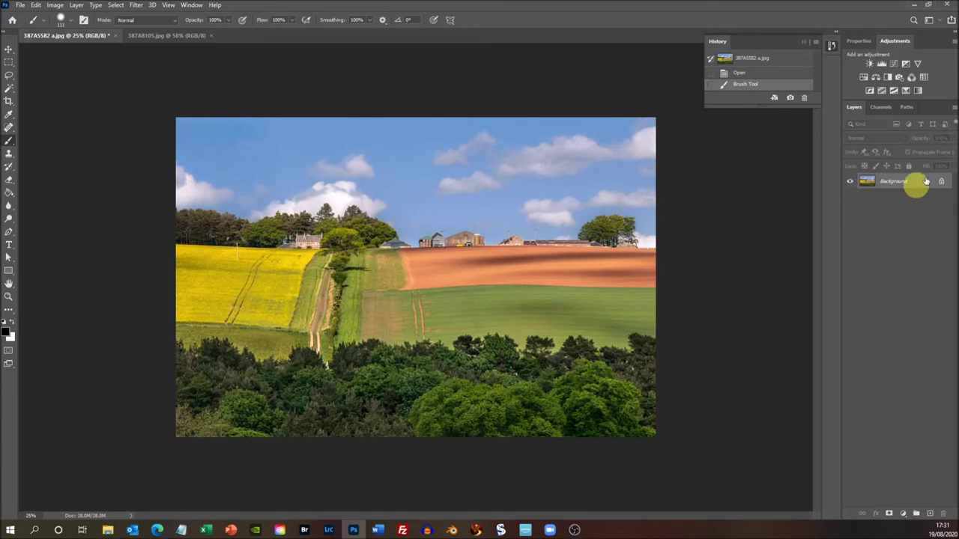
{"action": "left_click", "coordinate": [861, 42]}
Close the Properties and Channels panels individually.
{"action": "right_click", "coordinate": [949, 43]}
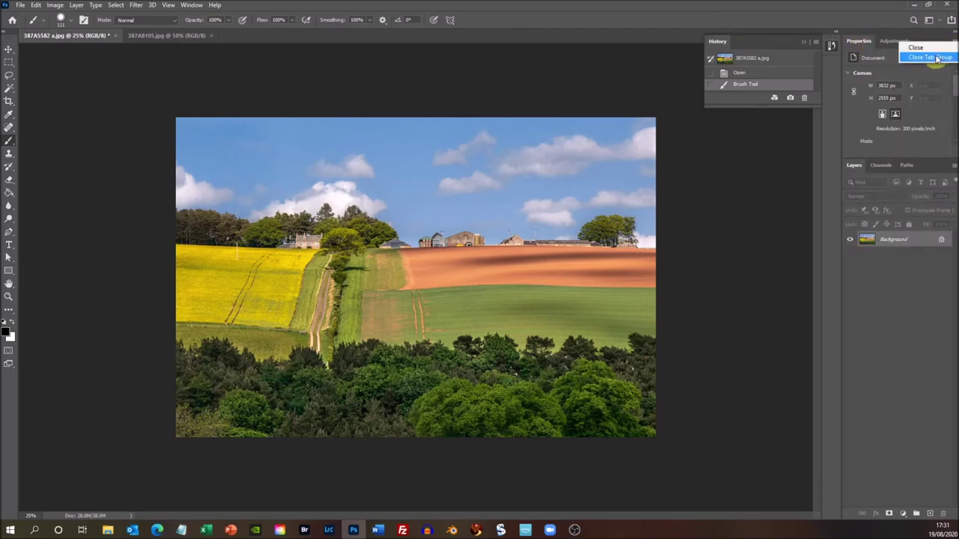
{"action": "left_click", "coordinate": [929, 47]}
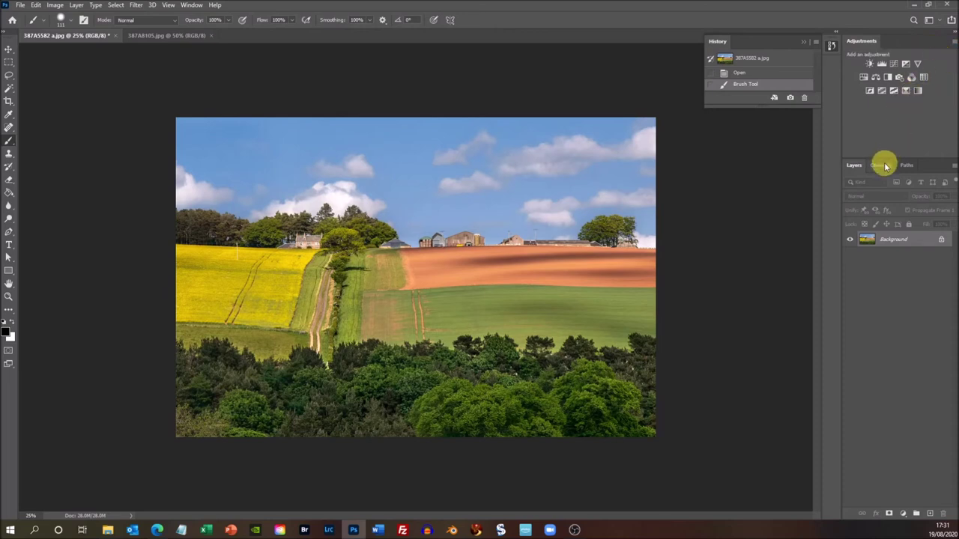
{"action": "left_click", "coordinate": [885, 165]}
{"action": "left_click", "coordinate": [954, 165]}
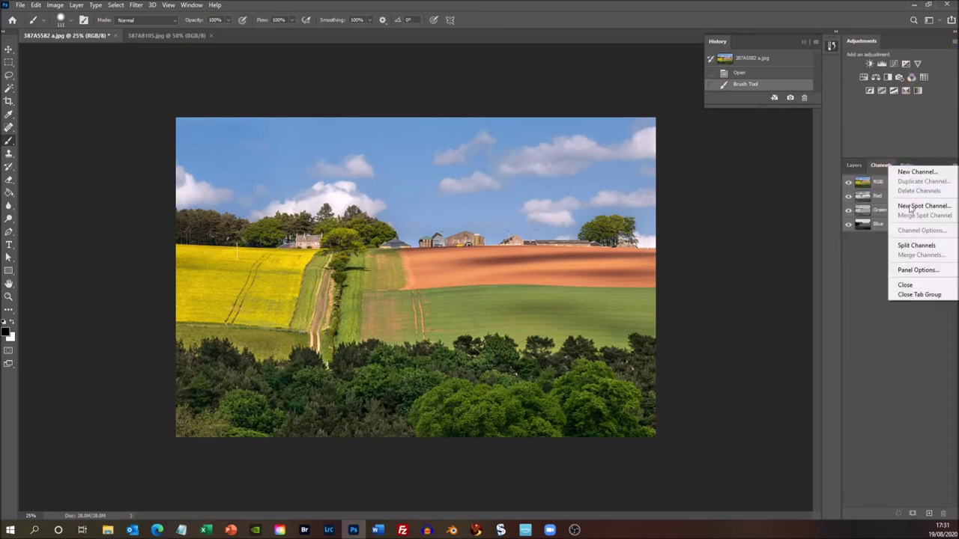
{"action": "left_click", "coordinate": [906, 285]}
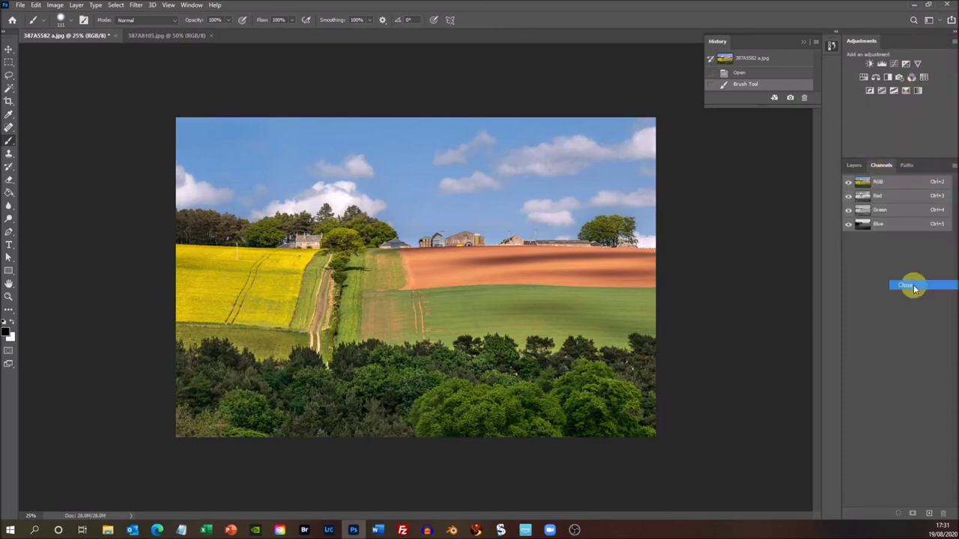
Close the Paths panel and collapse the Adjustments and Layers column to icons.
{"action": "left_click", "coordinate": [877, 166]}
{"action": "left_click", "coordinate": [954, 166]}
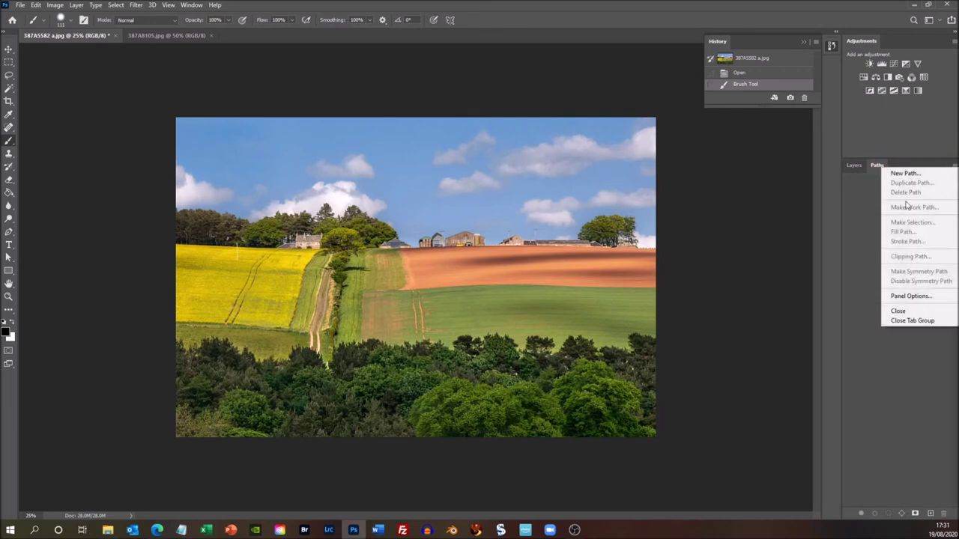
{"action": "left_click", "coordinate": [910, 312]}
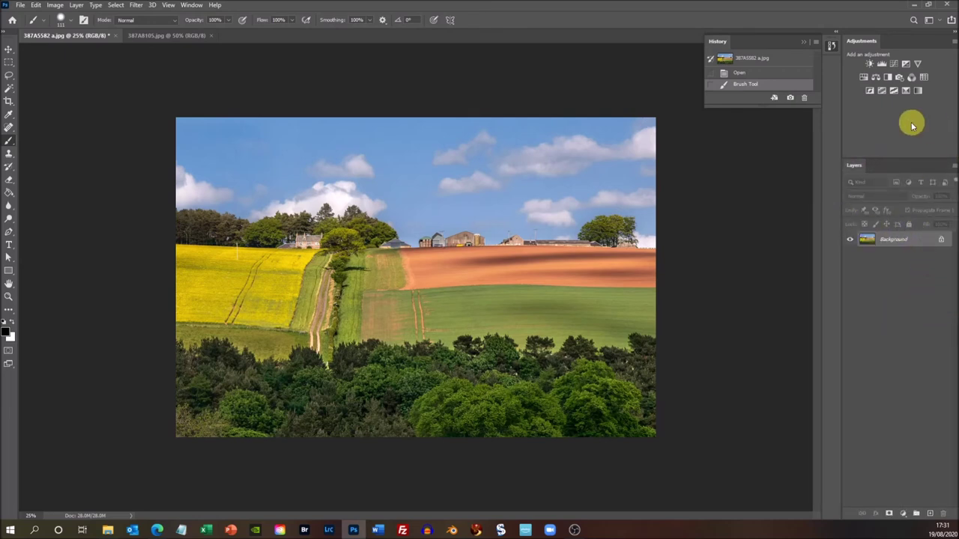
{"action": "left_click", "coordinate": [954, 34]}
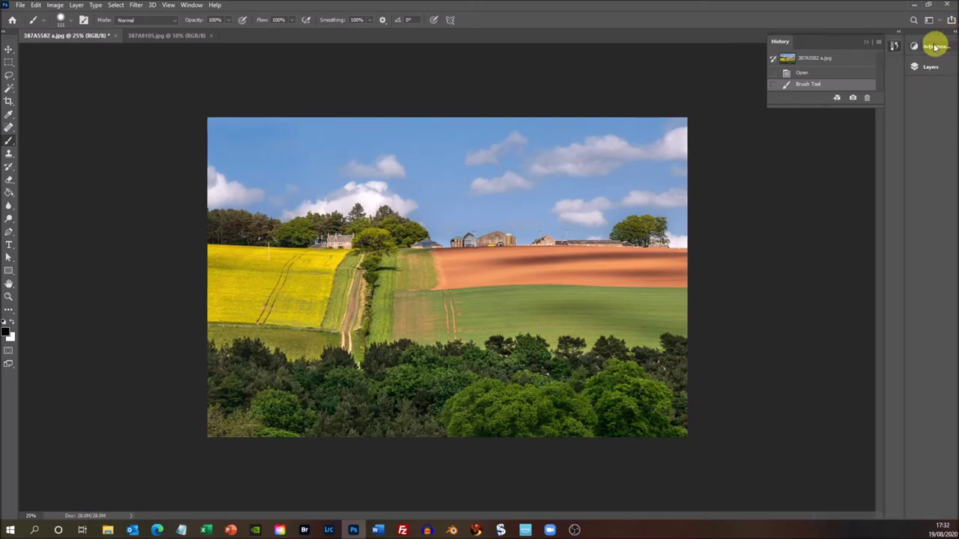
Collapse History to an icon and dock it below Layers.
{"action": "left_click", "coordinate": [866, 41]}
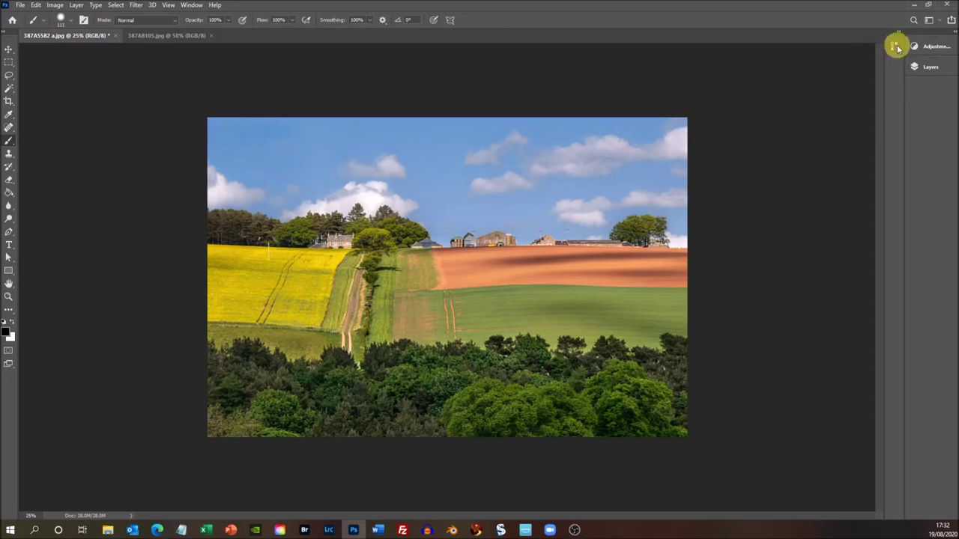
{"action": "left_click_drag", "start_coordinate": [883, 47], "coordinate": [855, 51]}
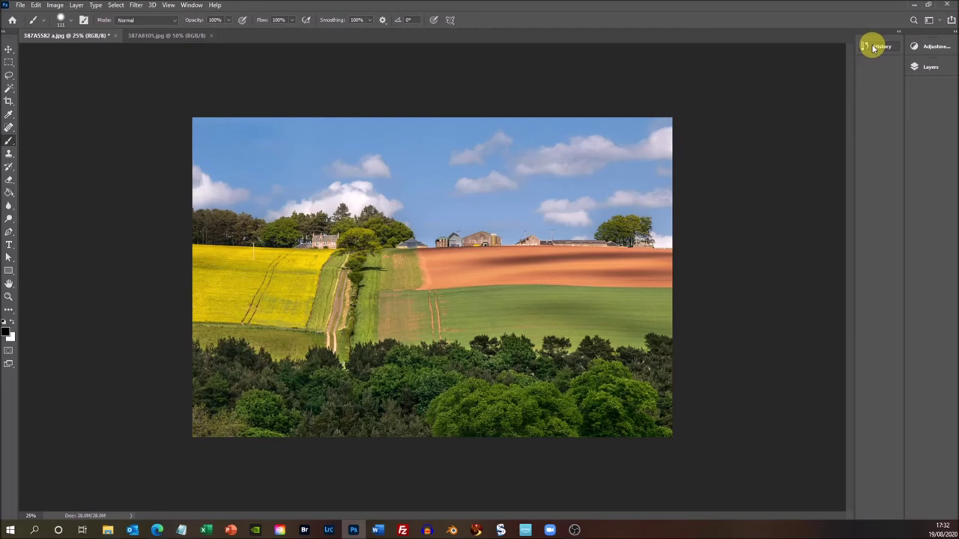
{"action": "left_click_drag", "start_coordinate": [873, 48], "coordinate": [927, 89]}
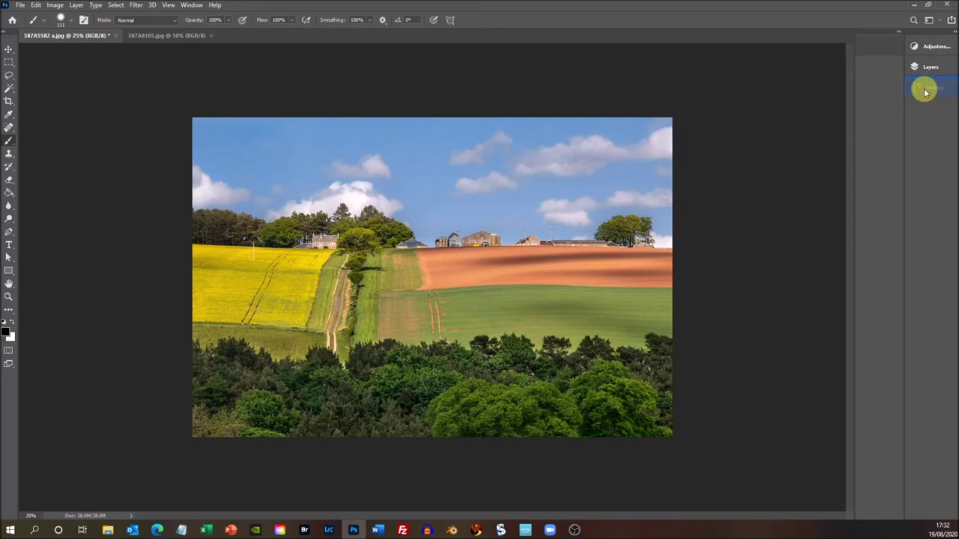
{"action": "left_click_drag", "start_coordinate": [926, 92], "coordinate": [924, 90]}
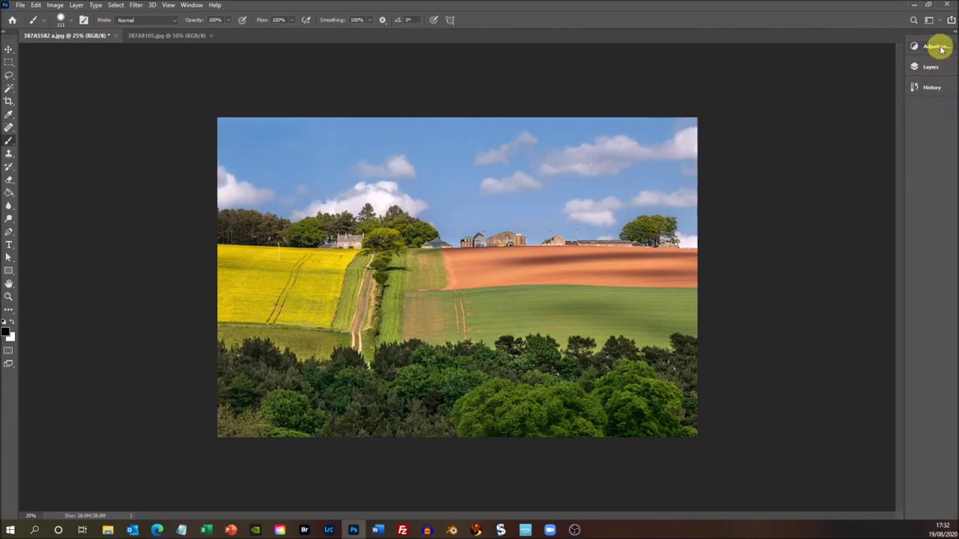
Move Adjustments below Layers, test both flyouts, and collapse the dock to icons.
{"action": "left_click_drag", "start_coordinate": [942, 49], "coordinate": [951, 73]}
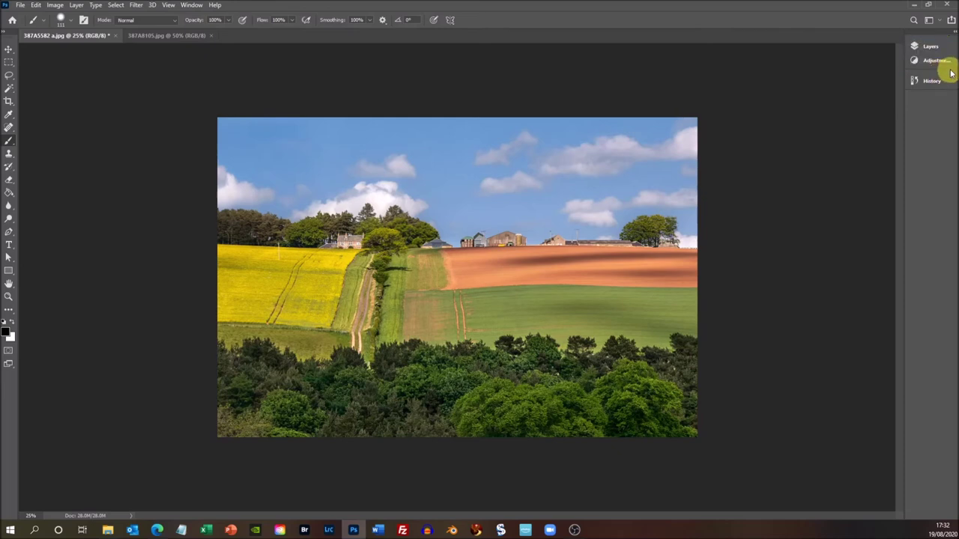
{"action": "left_click", "coordinate": [930, 45]}
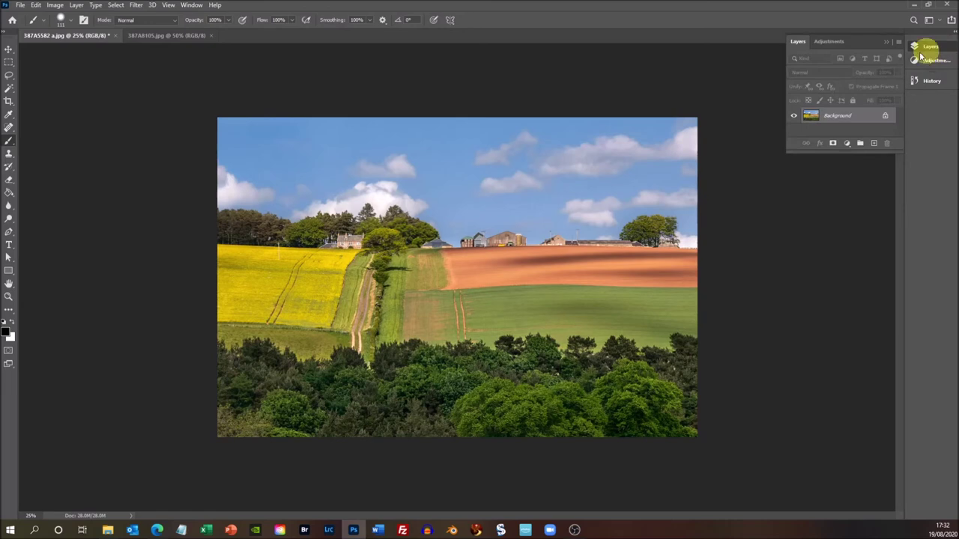
{"action": "left_click", "coordinate": [829, 43]}
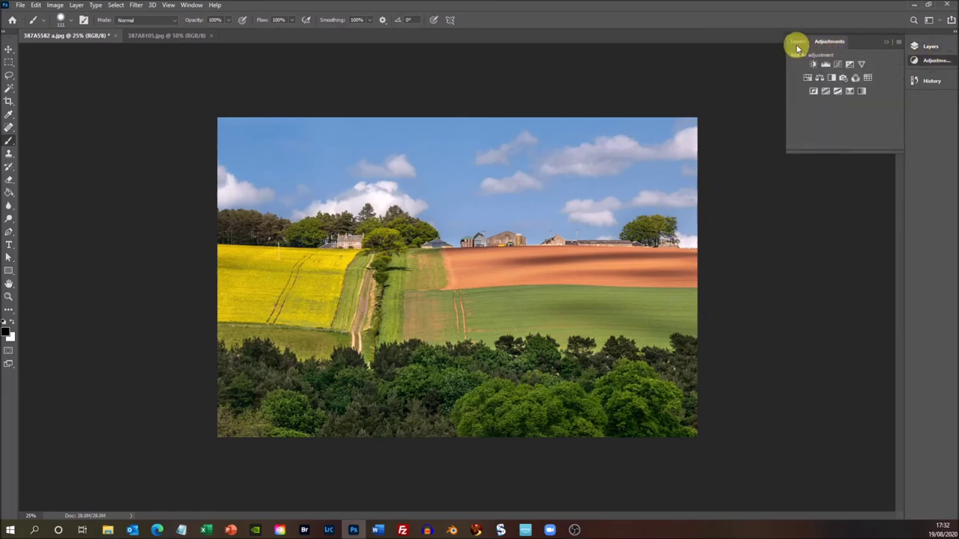
{"action": "left_click", "coordinate": [798, 45]}
{"action": "left_click", "coordinate": [824, 45]}
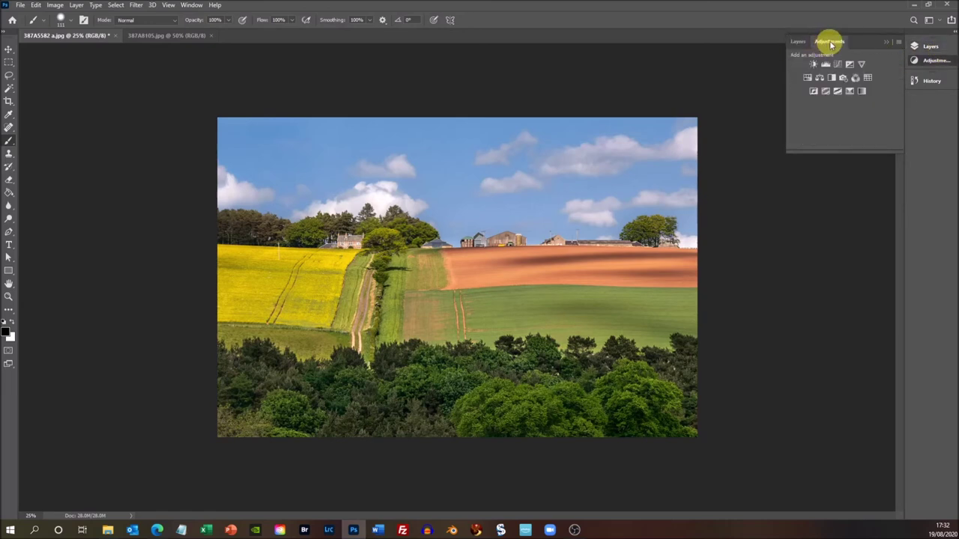
{"action": "left_click", "coordinate": [905, 62]}
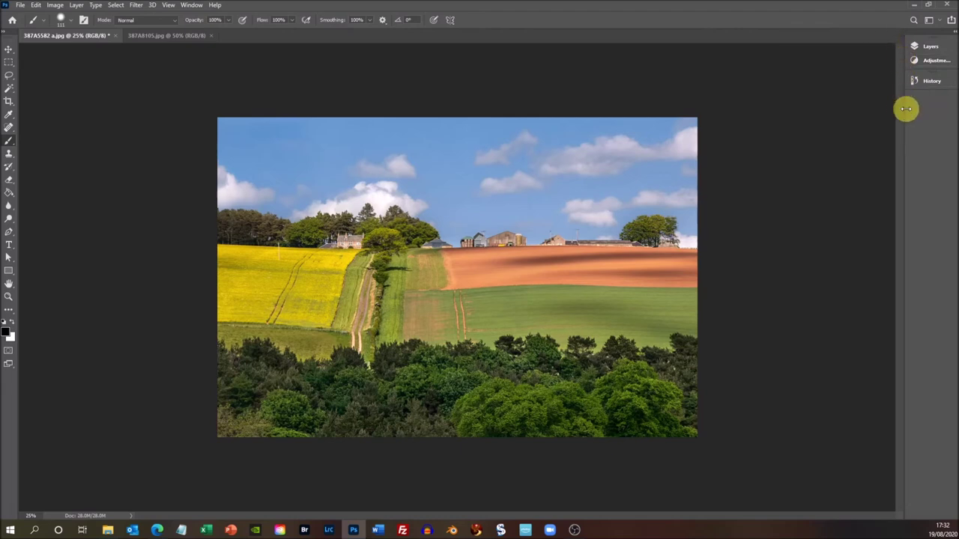
{"action": "mouse_move", "coordinate": [906, 108]}
{"action": "left_mouse_down"}
{"action": "mouse_move", "coordinate": [934, 109]}
{"action": "mouse_move", "coordinate": [907, 107]}
{"action": "left_mouse_up"}
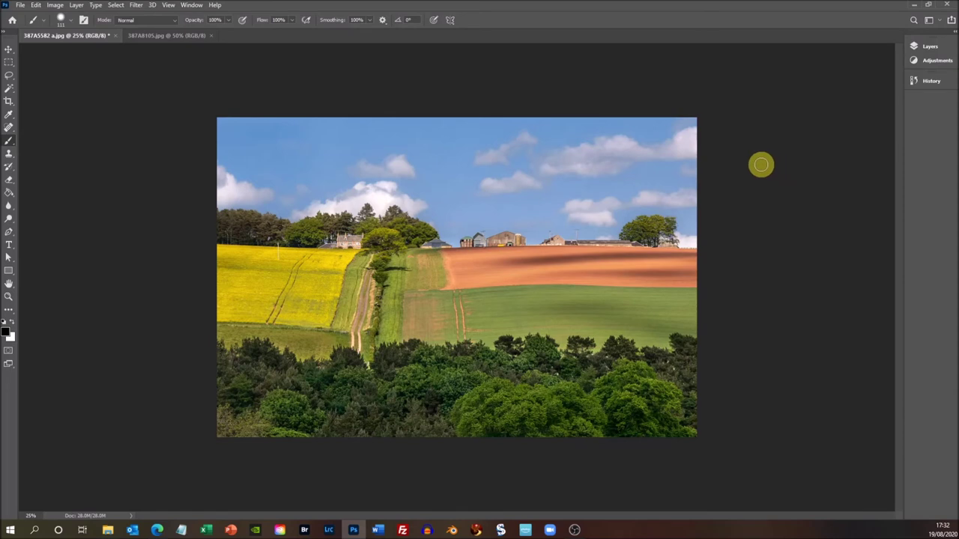
Save the current panel layout as a new workspace named 'Temp'.
{"action": "left_click", "coordinate": [192, 6]}
{"action": "mouse_move", "coordinate": [212, 27]}
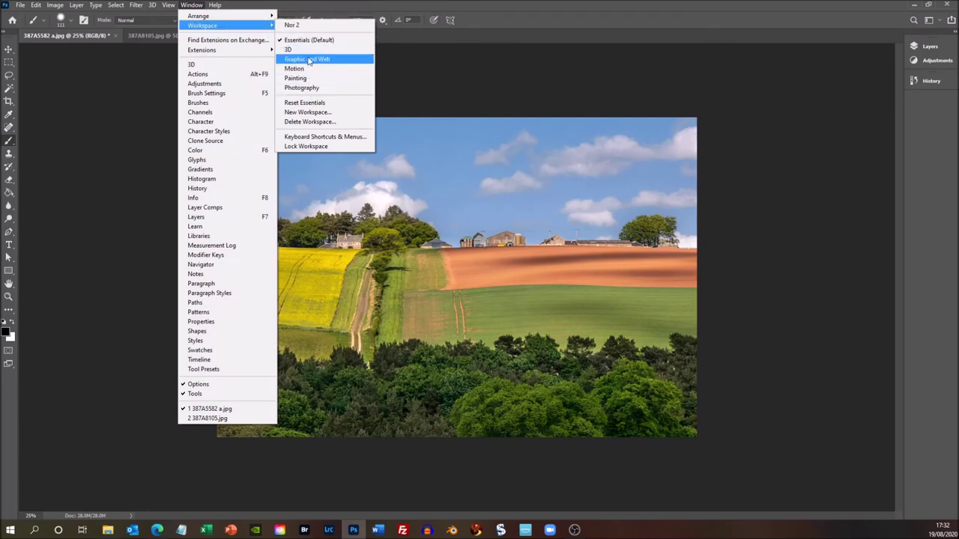
{"action": "left_click", "coordinate": [323, 113]}
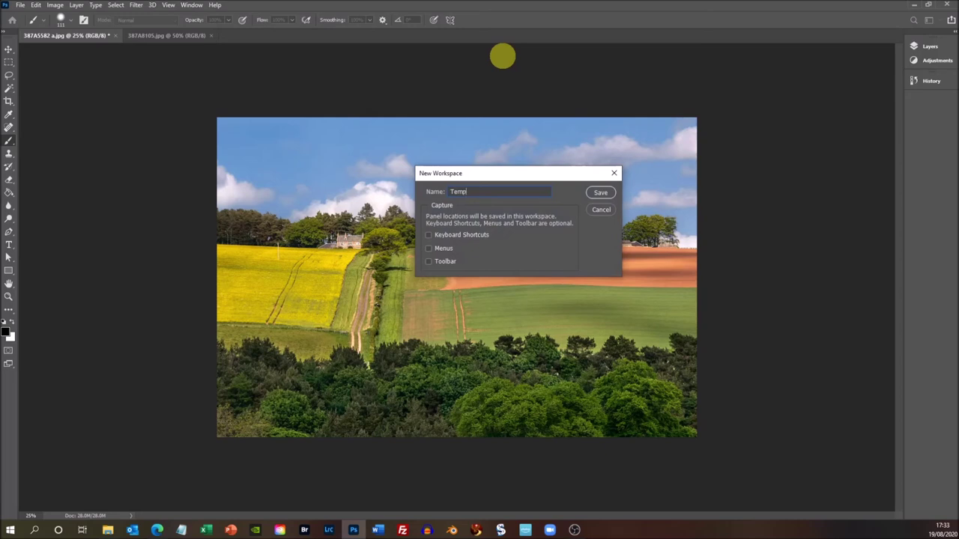
{"action": "left_click", "coordinate": [600, 194]}
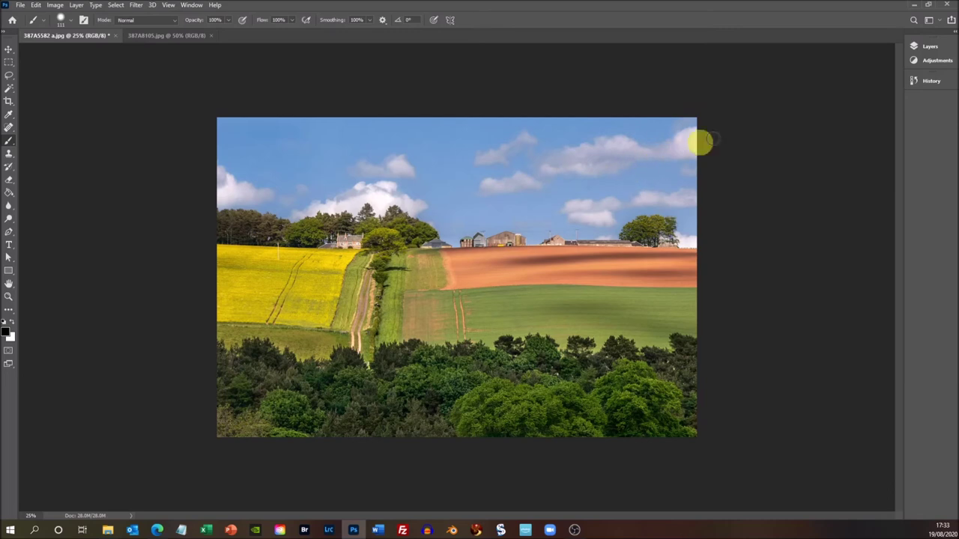
{"action": "left_click", "coordinate": [191, 5]}
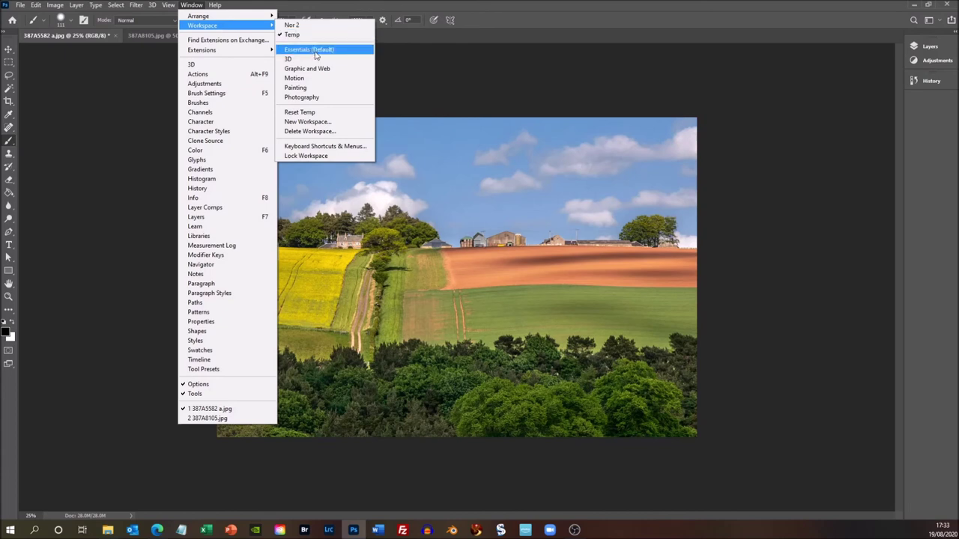
{"action": "left_click", "coordinate": [316, 50]}
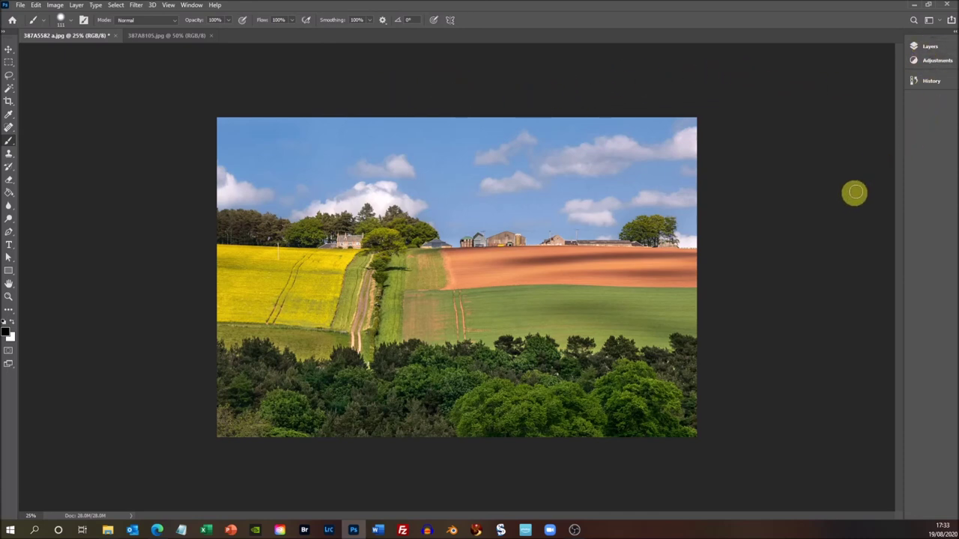
{"action": "left_click", "coordinate": [191, 5]}
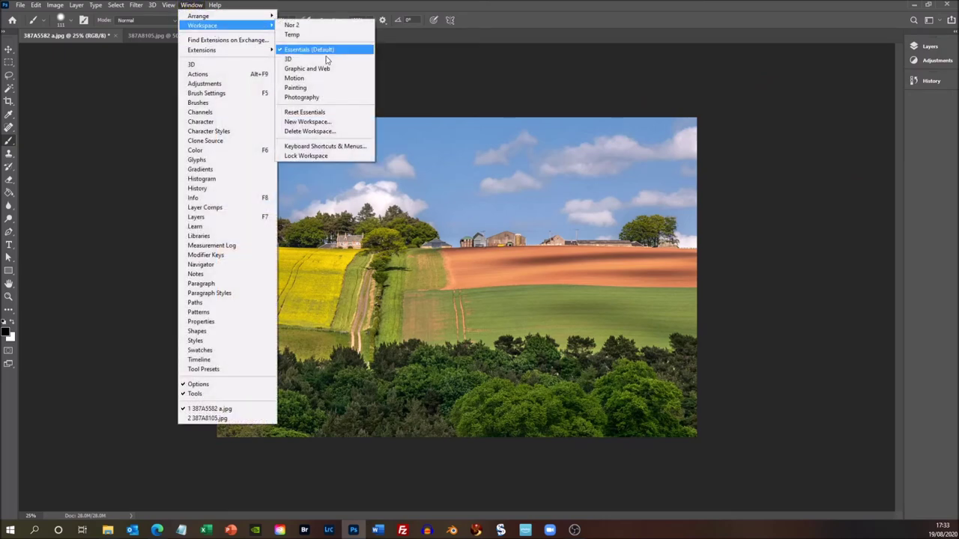
{"action": "left_click", "coordinate": [332, 113]}
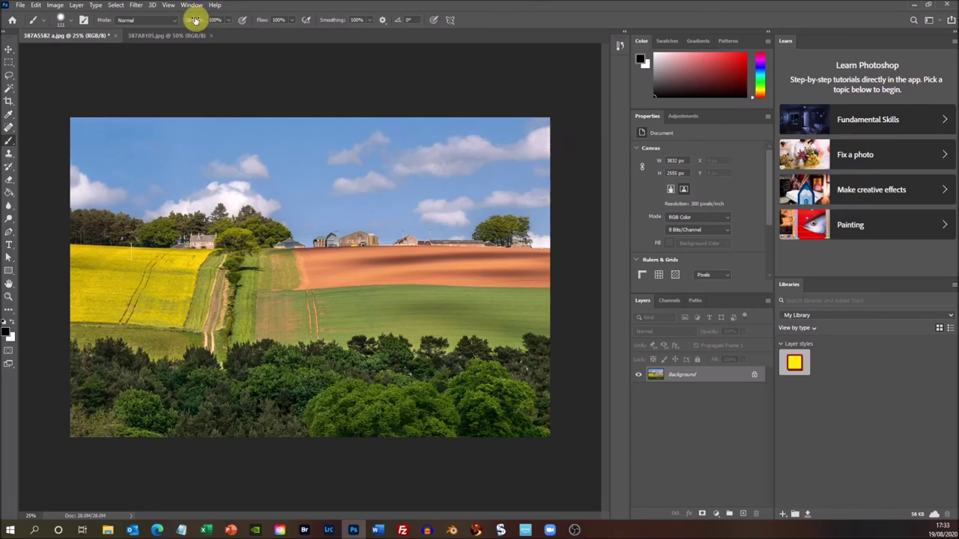
{"action": "left_click", "coordinate": [191, 6]}
{"action": "mouse_move", "coordinate": [209, 25]}
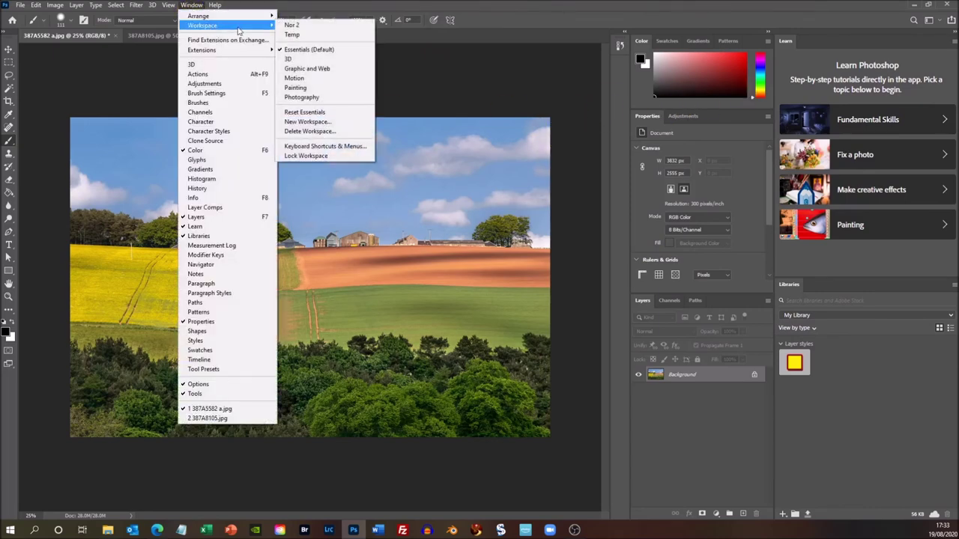
{"action": "left_click", "coordinate": [293, 35]}
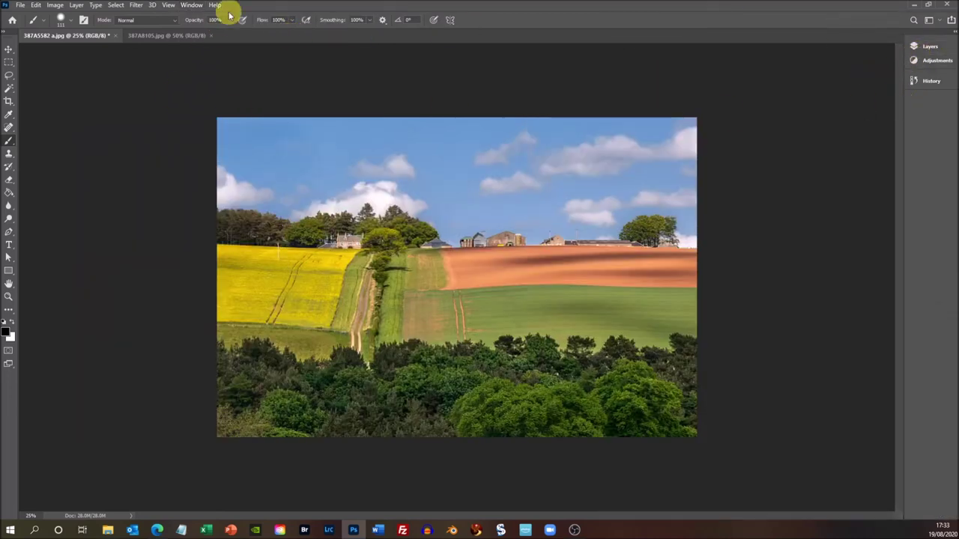
Show the Character panel, collapse it to icons, and dock Character/Paragraph beneath History.
{"action": "left_click", "coordinate": [189, 6]}
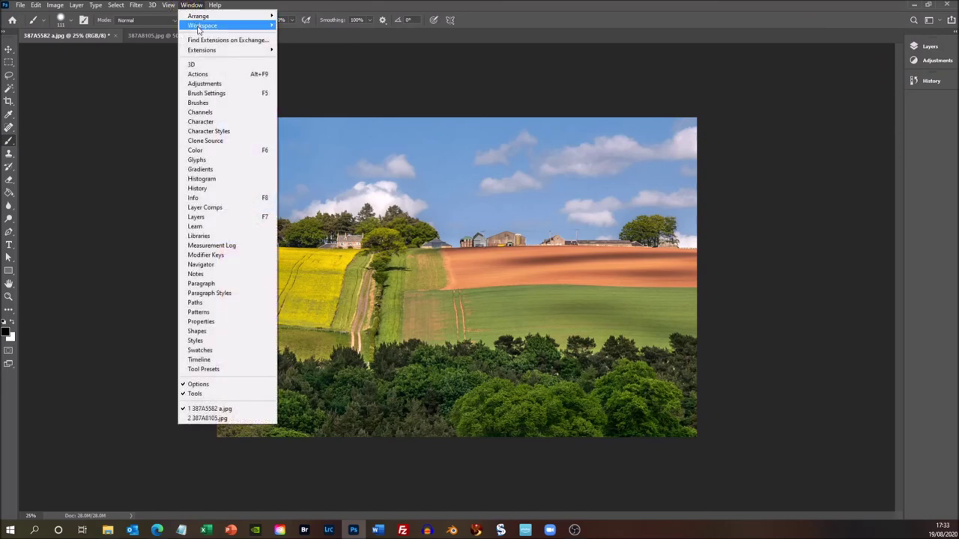
{"action": "mouse_move", "coordinate": [199, 29]}
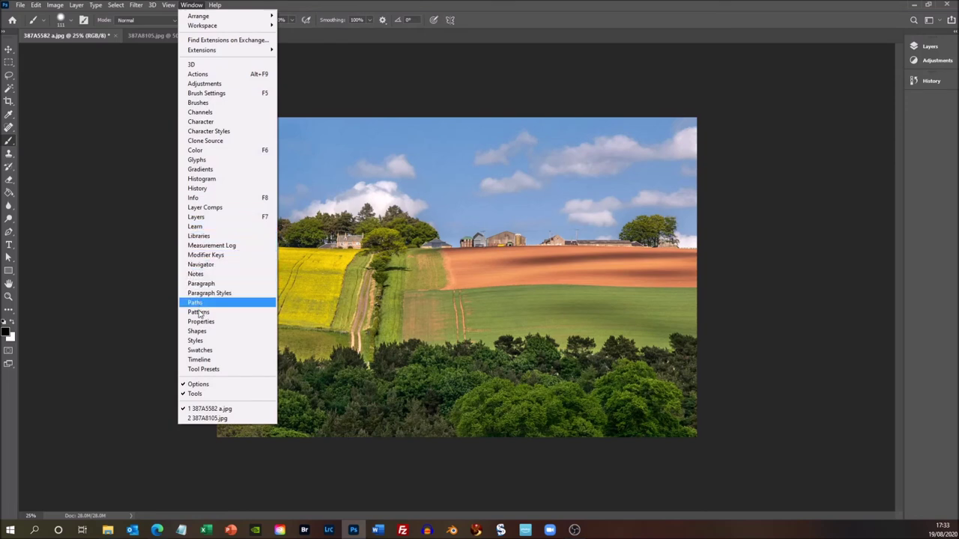
{"action": "left_click", "coordinate": [200, 122]}
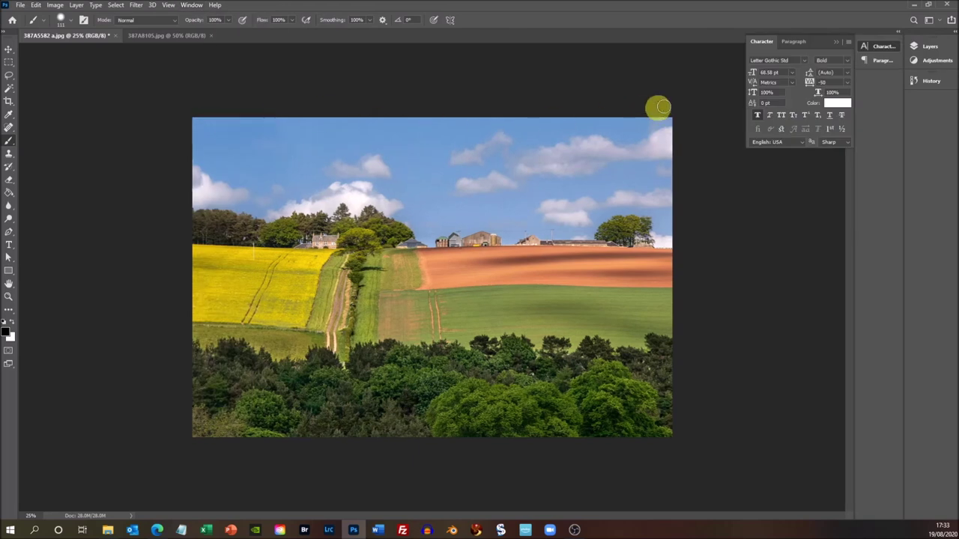
{"action": "left_click", "coordinate": [833, 43]}
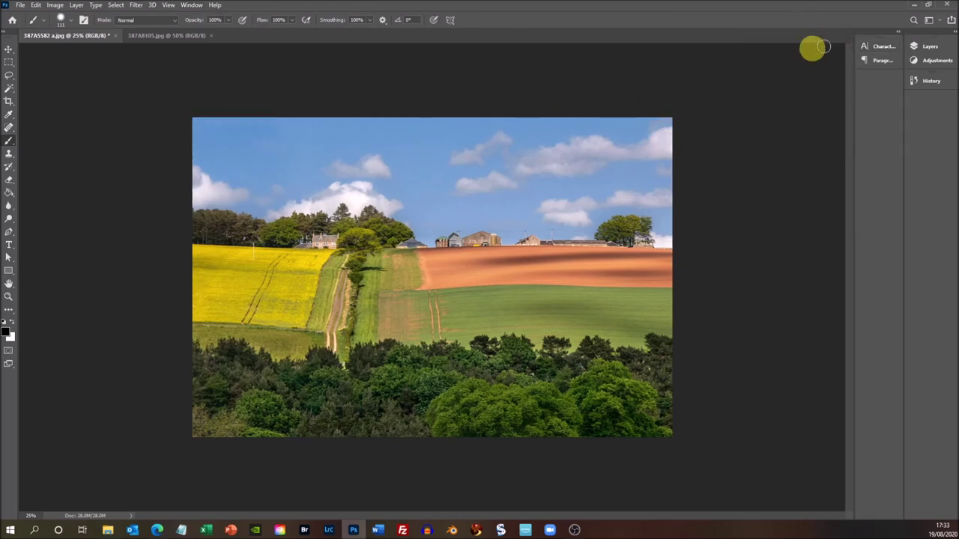
{"action": "left_click_drag", "start_coordinate": [881, 42], "coordinate": [926, 99]}
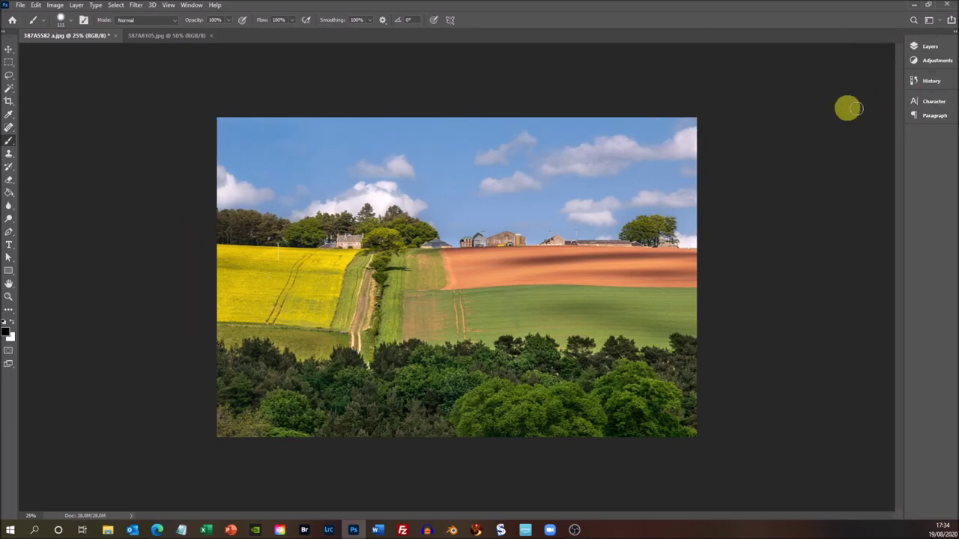
Expand the docked Character and Paragraph panels to check them, then collapse them again.
{"action": "left_click", "coordinate": [936, 101]}
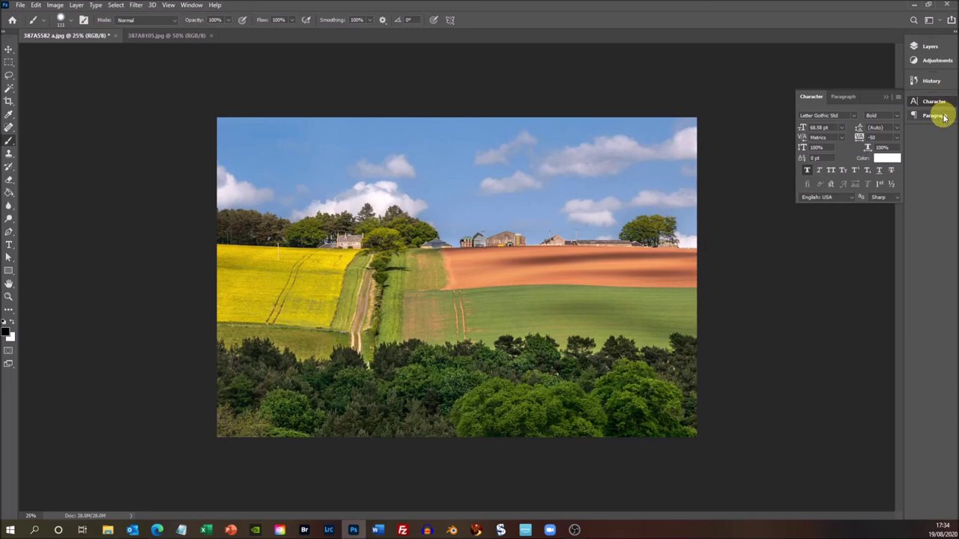
{"action": "left_click", "coordinate": [944, 116]}
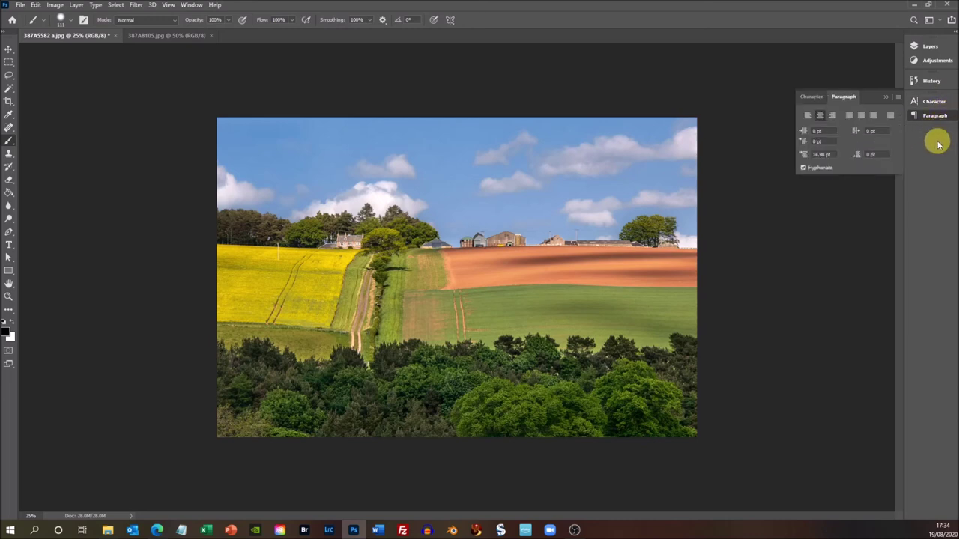
{"action": "left_click", "coordinate": [887, 101]}
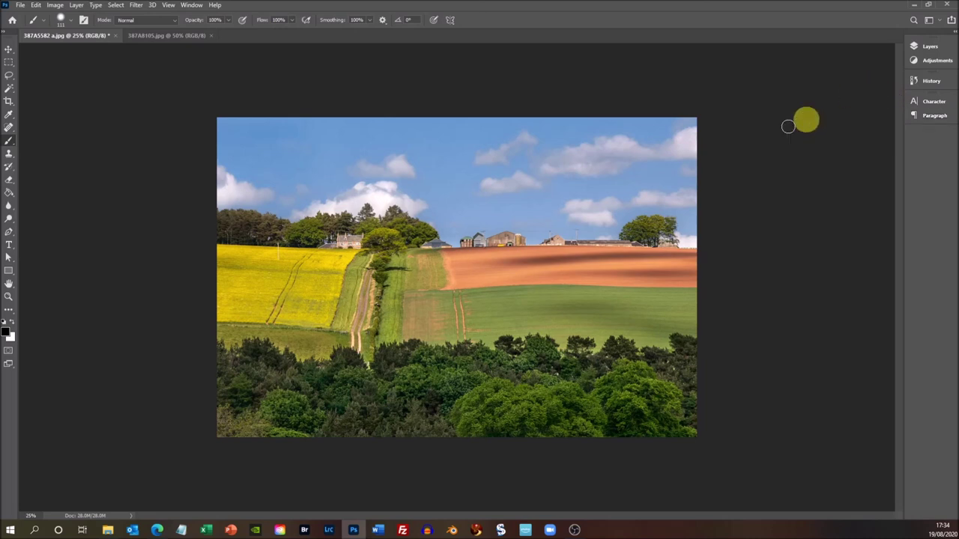
Save the current layout as a new workspace named 'Temp', replacing the existing one.
{"action": "left_click", "coordinate": [198, 6]}
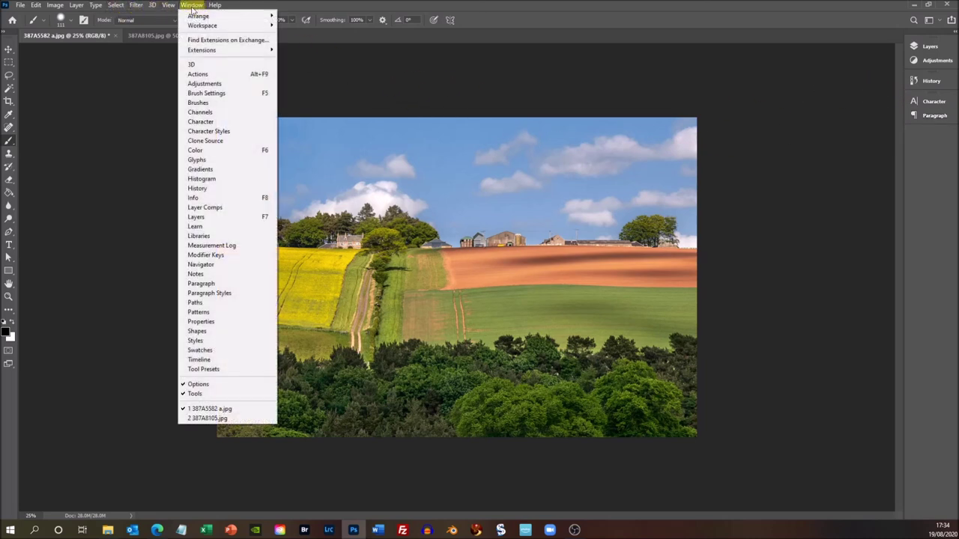
{"action": "mouse_move", "coordinate": [247, 26]}
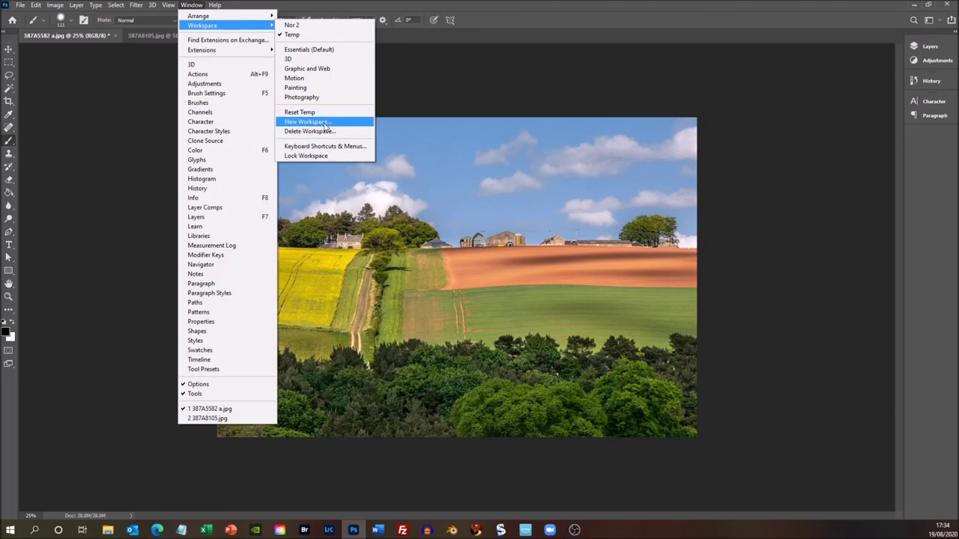
{"action": "left_click", "coordinate": [307, 121]}
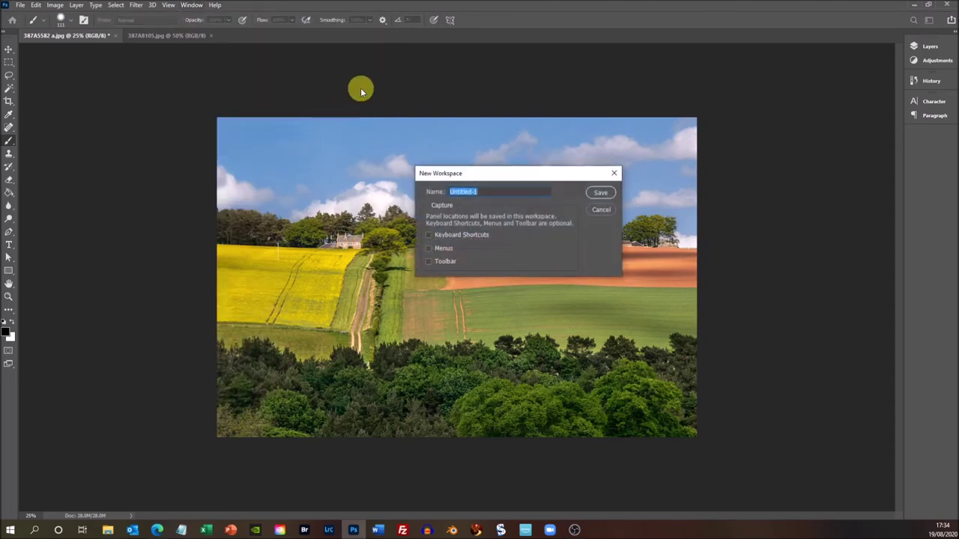
{"action": "type", "text": "Temp"}
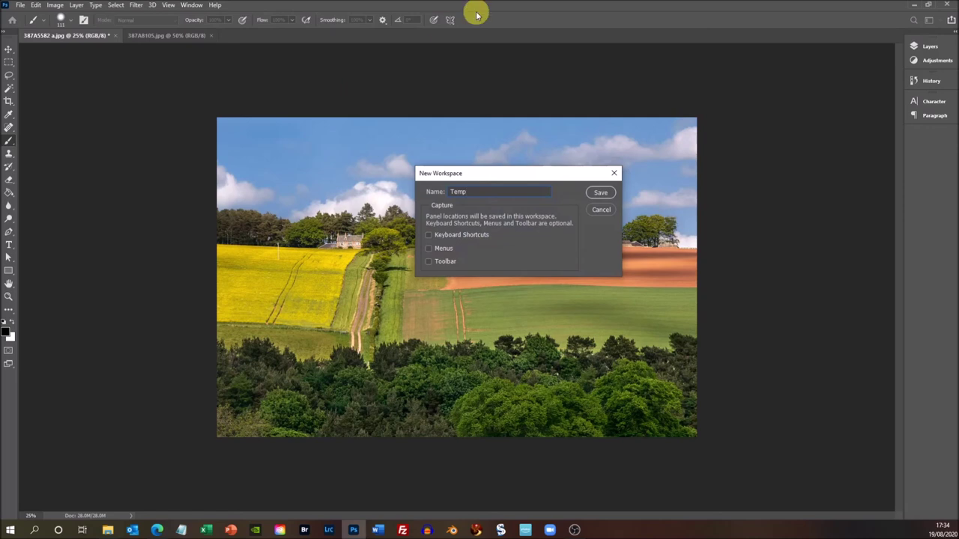
{"action": "left_click", "coordinate": [602, 192]}
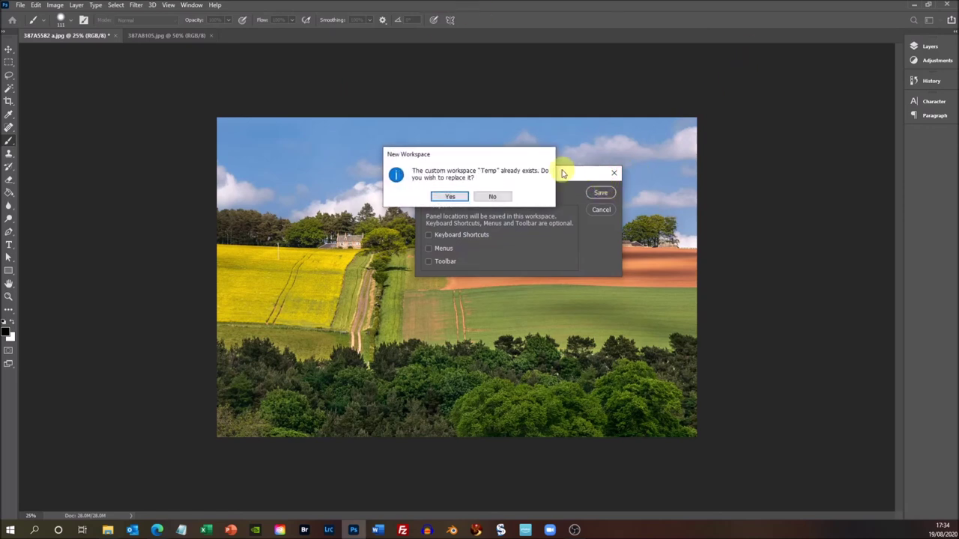
{"action": "left_click", "coordinate": [450, 197]}
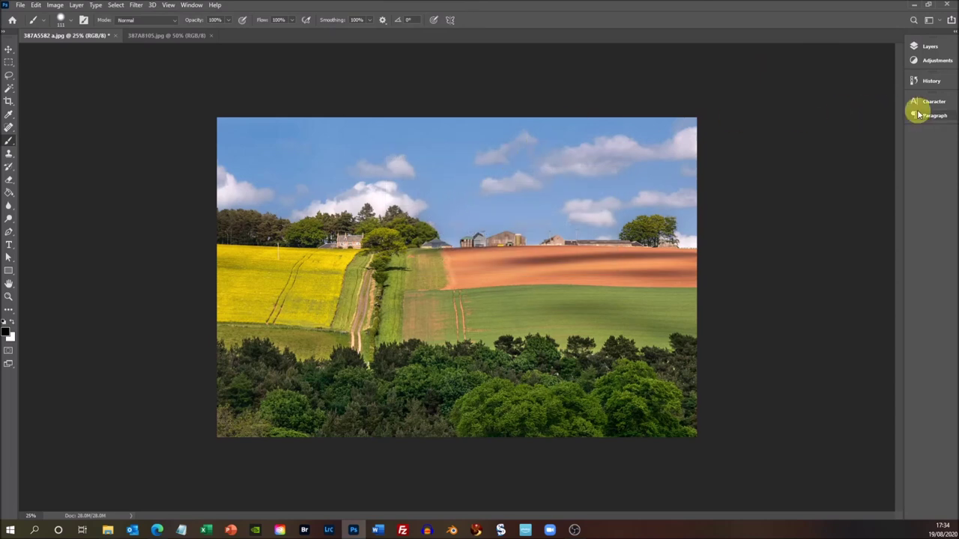